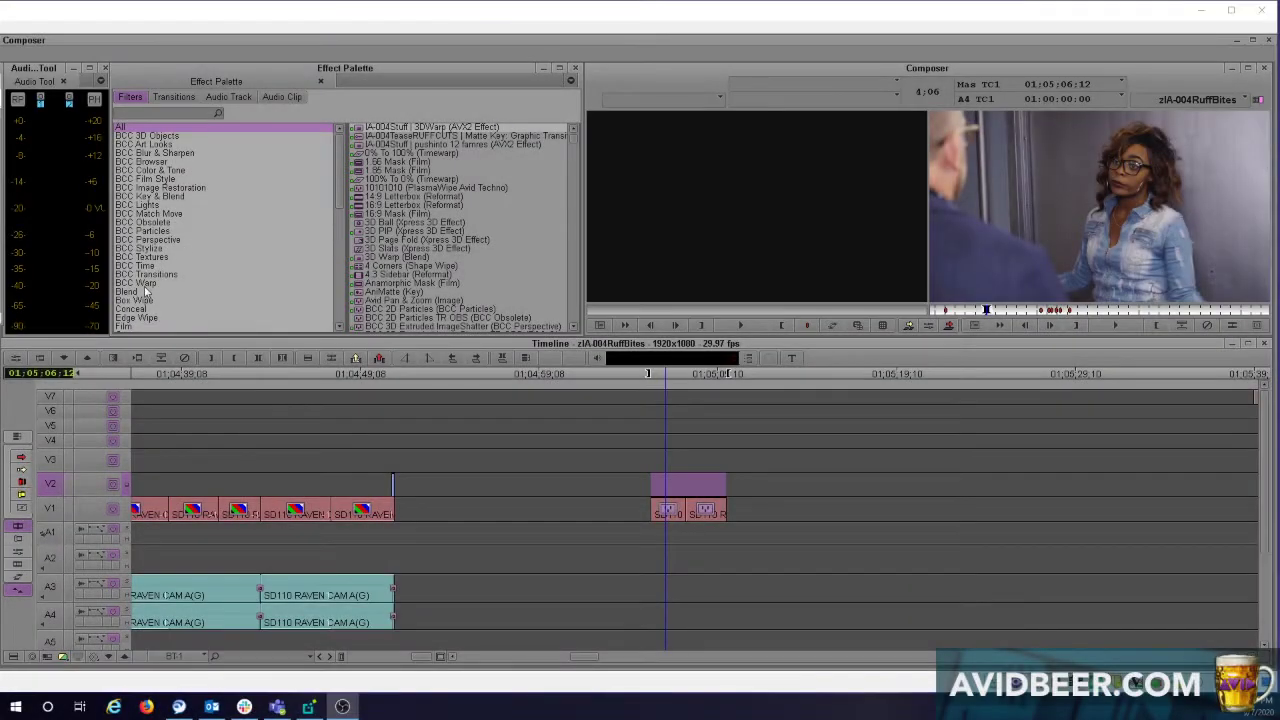
- With only V1 enabled, apply the 3D Warp blend effect to the first of the two isolated V1 clips and open the Effect Editor
{"action": "left_click", "coordinate": [145, 290]}
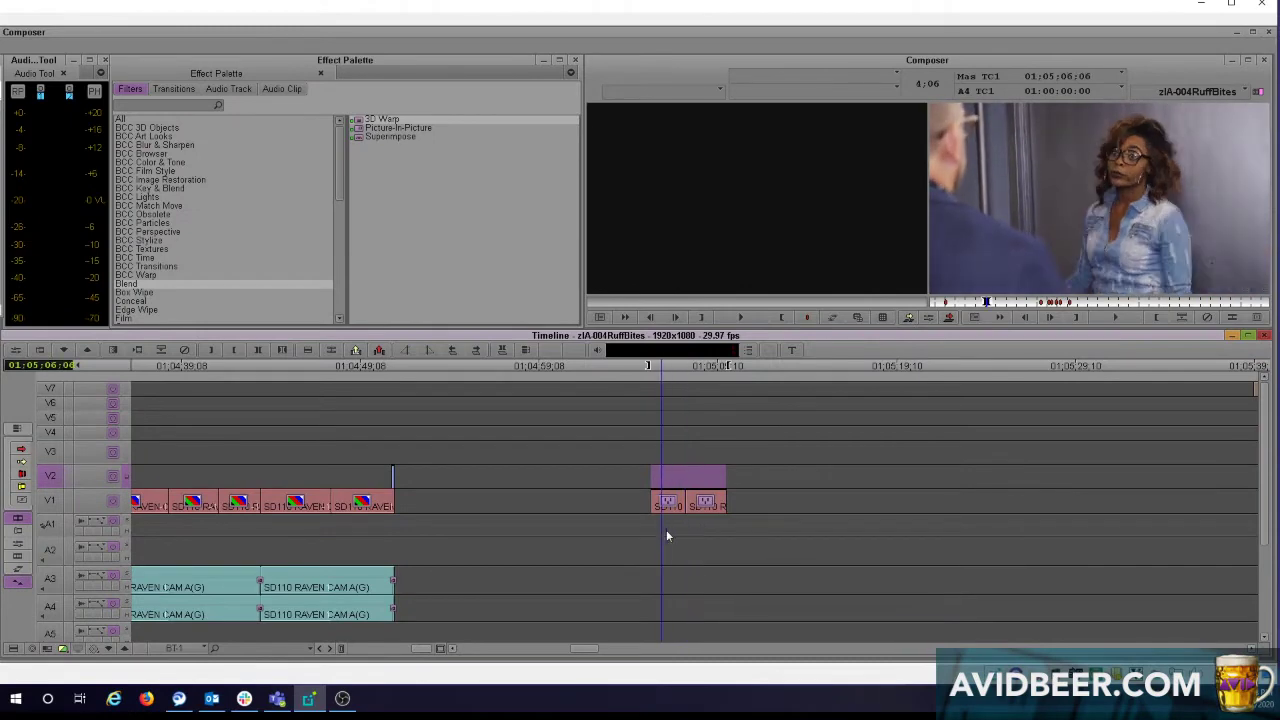
{"action": "mouse_move", "coordinate": [670, 533]}
{"action": "left_mouse_down"}
{"action": "mouse_move", "coordinate": [648, 530]}
{"action": "mouse_move", "coordinate": [682, 527]}
{"action": "mouse_move", "coordinate": [666, 533]}
{"action": "left_mouse_up"}
{"action": "left_click", "coordinate": [672, 530]}
{"action": "left_click", "coordinate": [50, 500]}
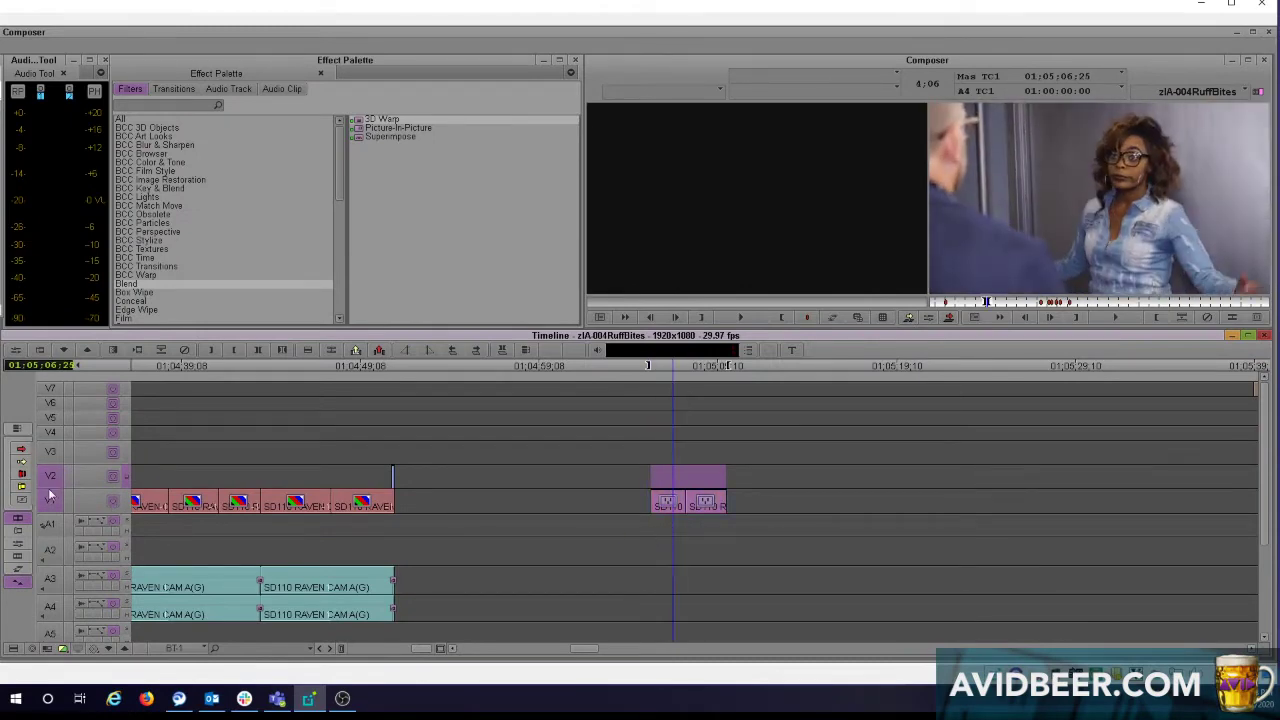
{"action": "left_click", "coordinate": [50, 475]}
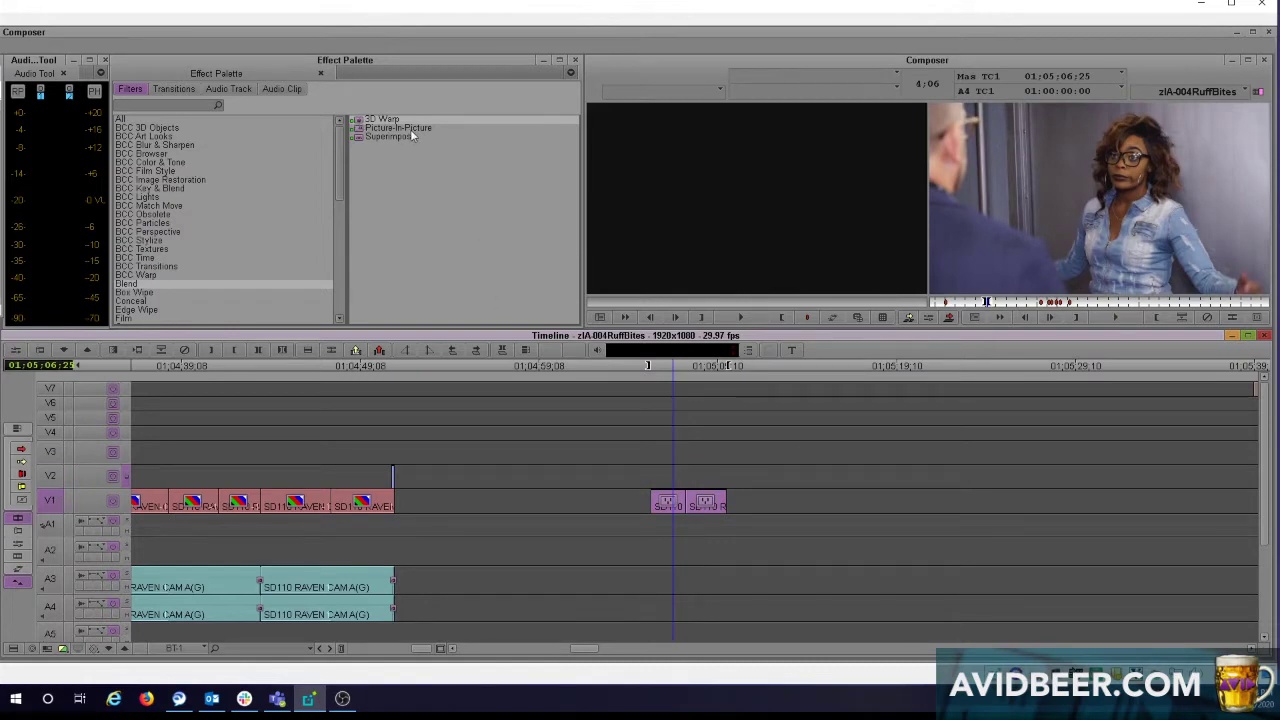
{"action": "left_click_drag", "start_coordinate": [410, 129], "coordinate": [662, 516]}
{"action": "key", "text": "shift+e"}
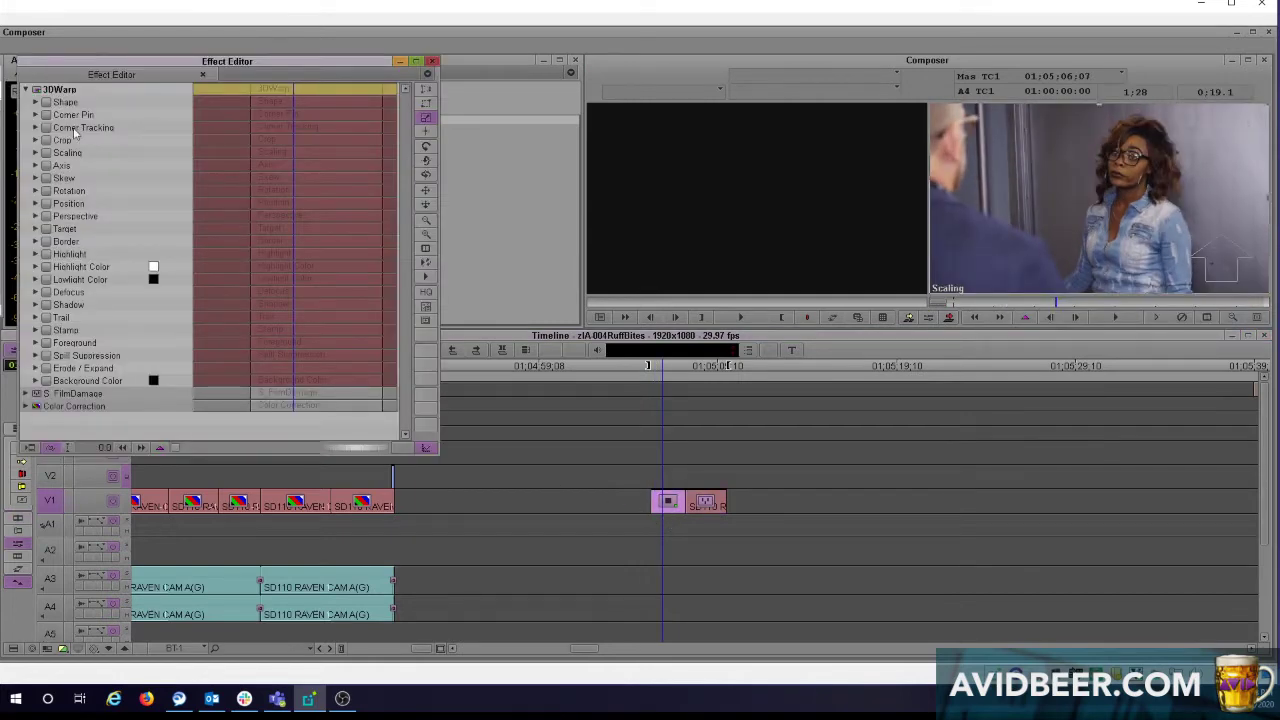
- Add 3D Warp keyframes at the start and end of the clip, and go back to the start keyframe
{"action": "left_click", "coordinate": [956, 303]}
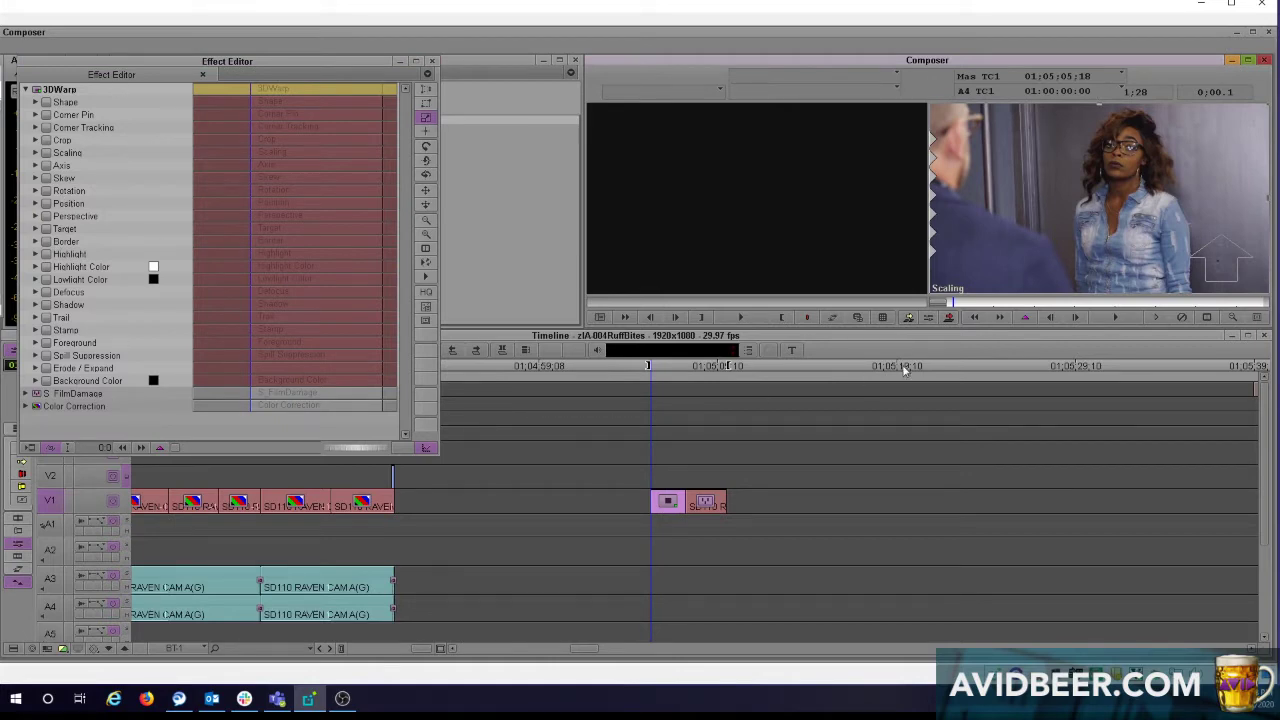
{"action": "left_click", "coordinate": [953, 314]}
{"action": "left_click_drag", "start_coordinate": [1025, 305], "coordinate": [1276, 312]}
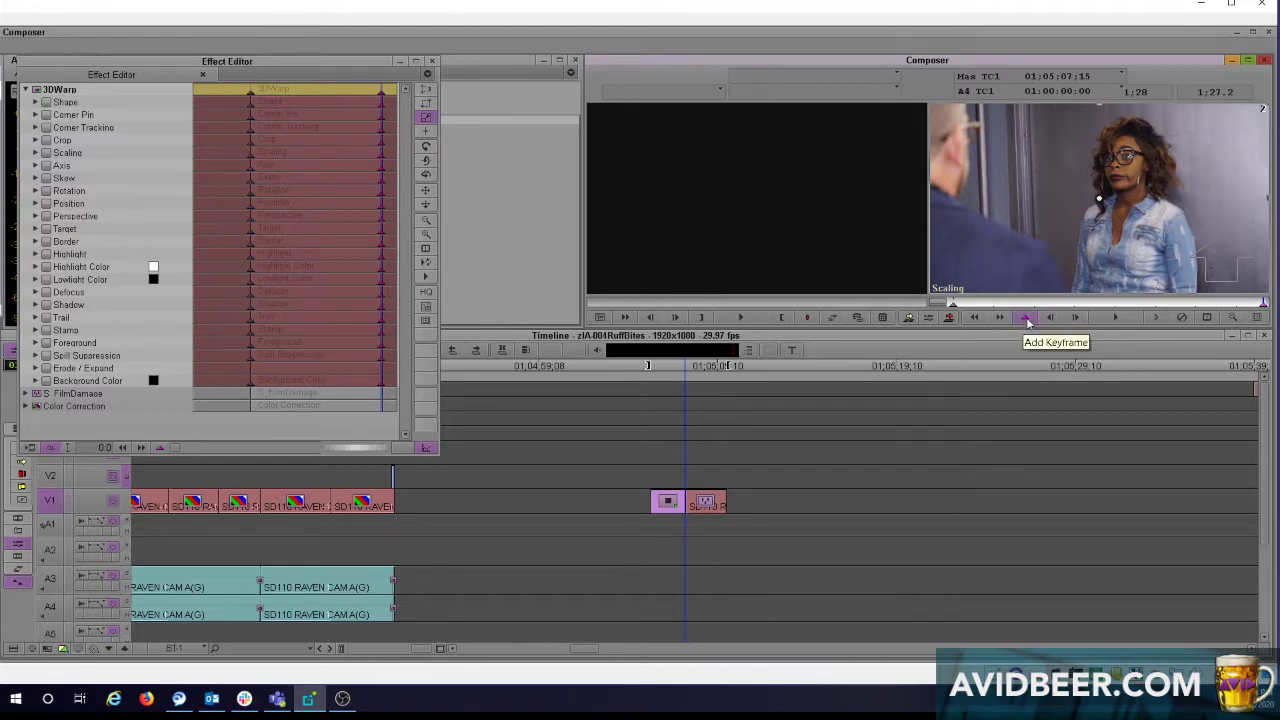
{"action": "left_click", "coordinate": [953, 305]}
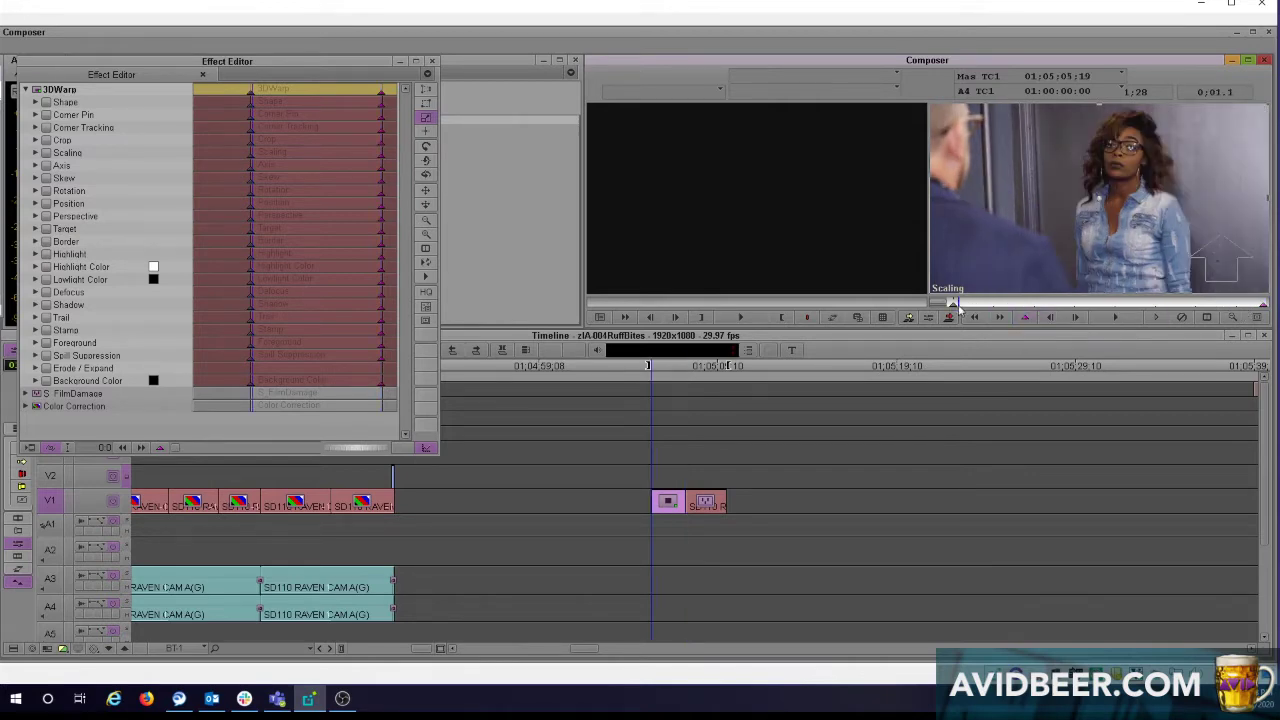
- Push in on the woman at the end keyframe using XZ Position, with Position Z at about 134
{"action": "left_click", "coordinate": [35, 204]}
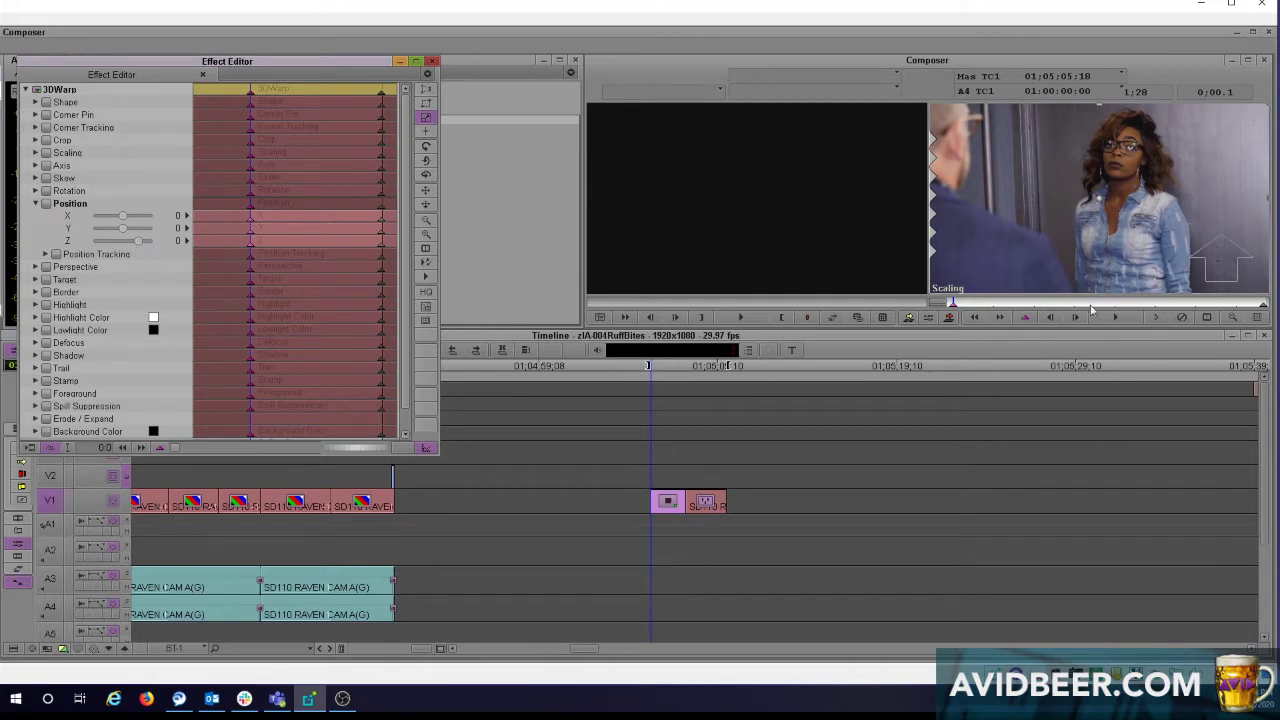
{"action": "left_click", "coordinate": [1264, 308]}
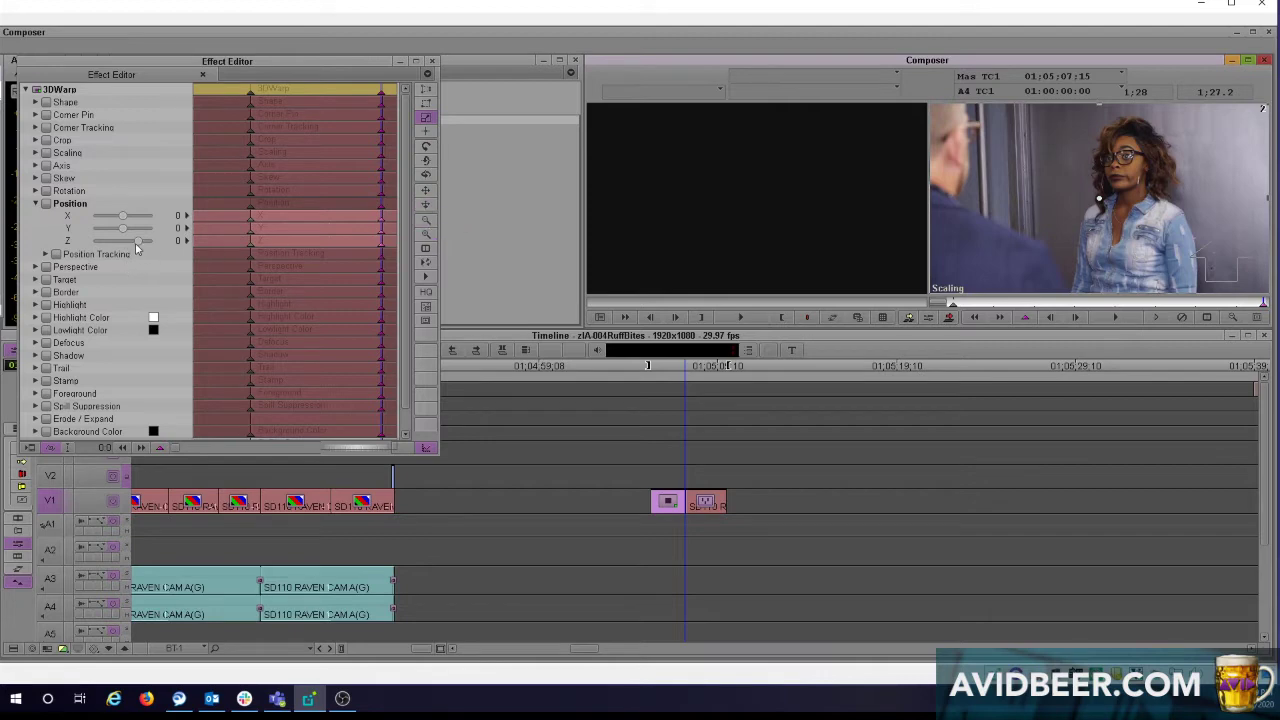
{"action": "left_click", "coordinate": [425, 204]}
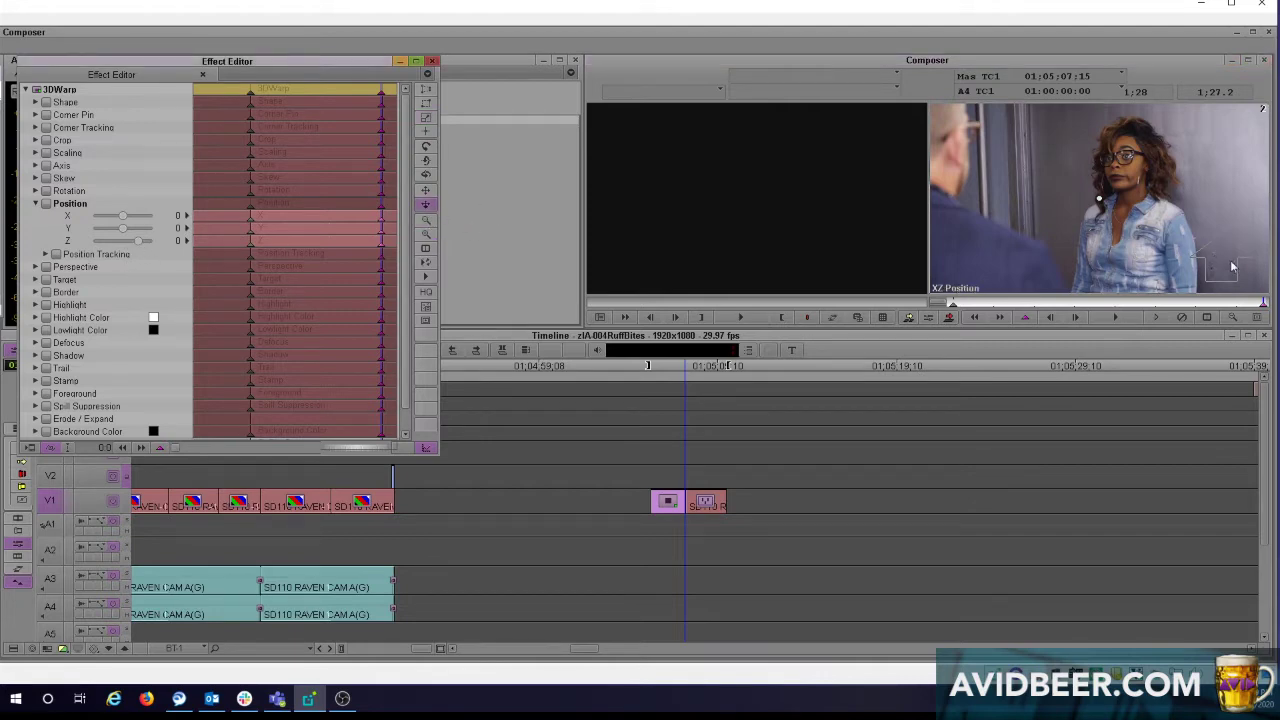
{"action": "left_click_drag", "start_coordinate": [1226, 261], "coordinate": [668, 162]}
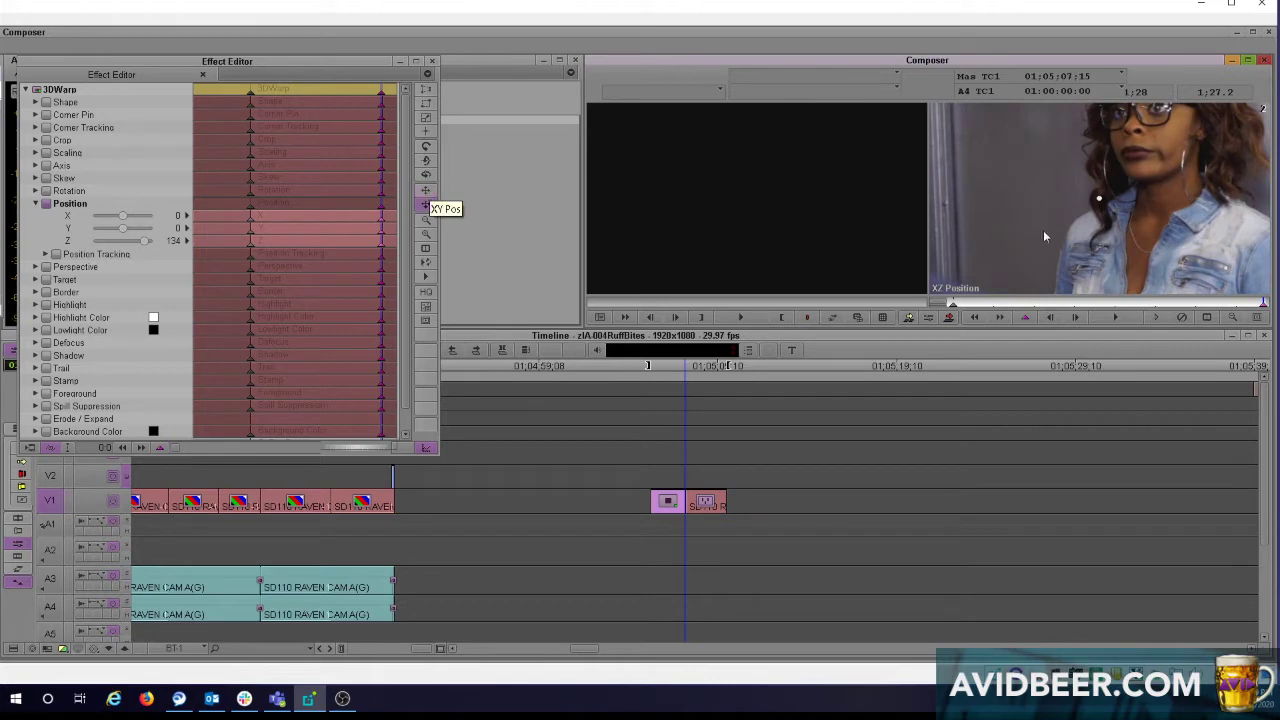
- Reframe the woman's face at the end keyframe with XY Position, at about X -69 and Y -127, and play the move
{"action": "left_click", "coordinate": [426, 190]}
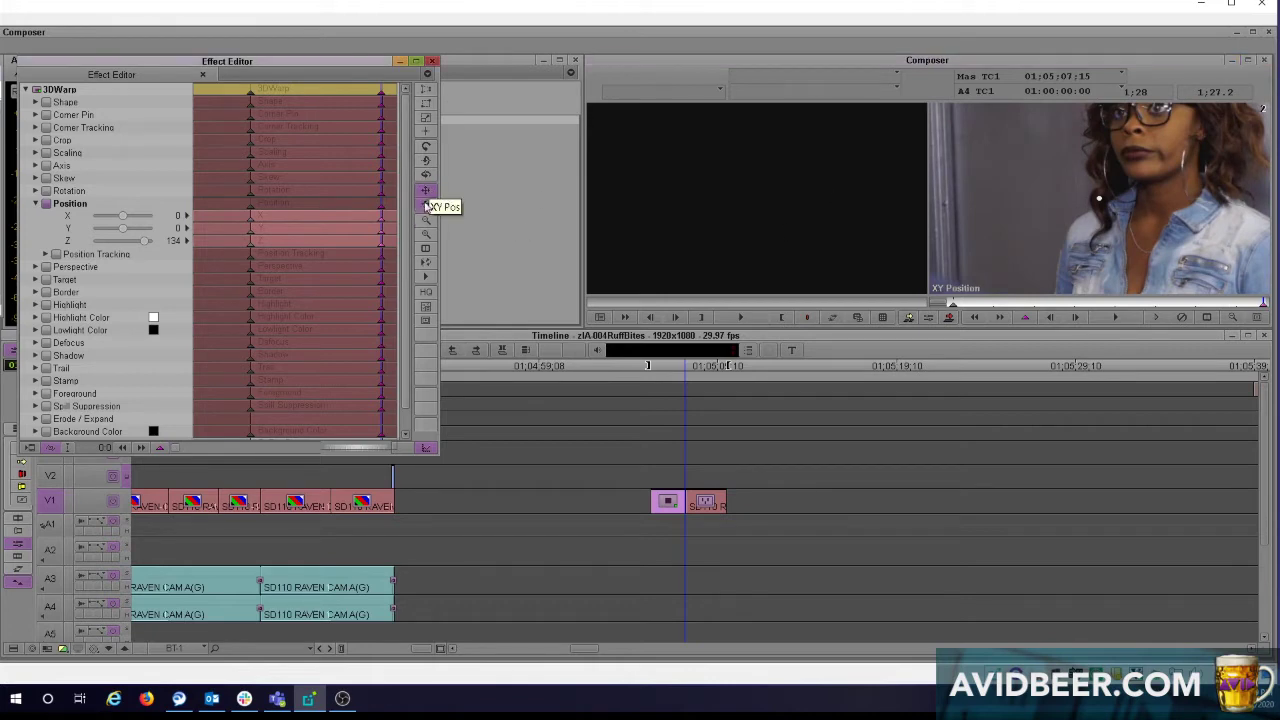
{"action": "left_click_drag", "start_coordinate": [1026, 230], "coordinate": [1096, 277]}
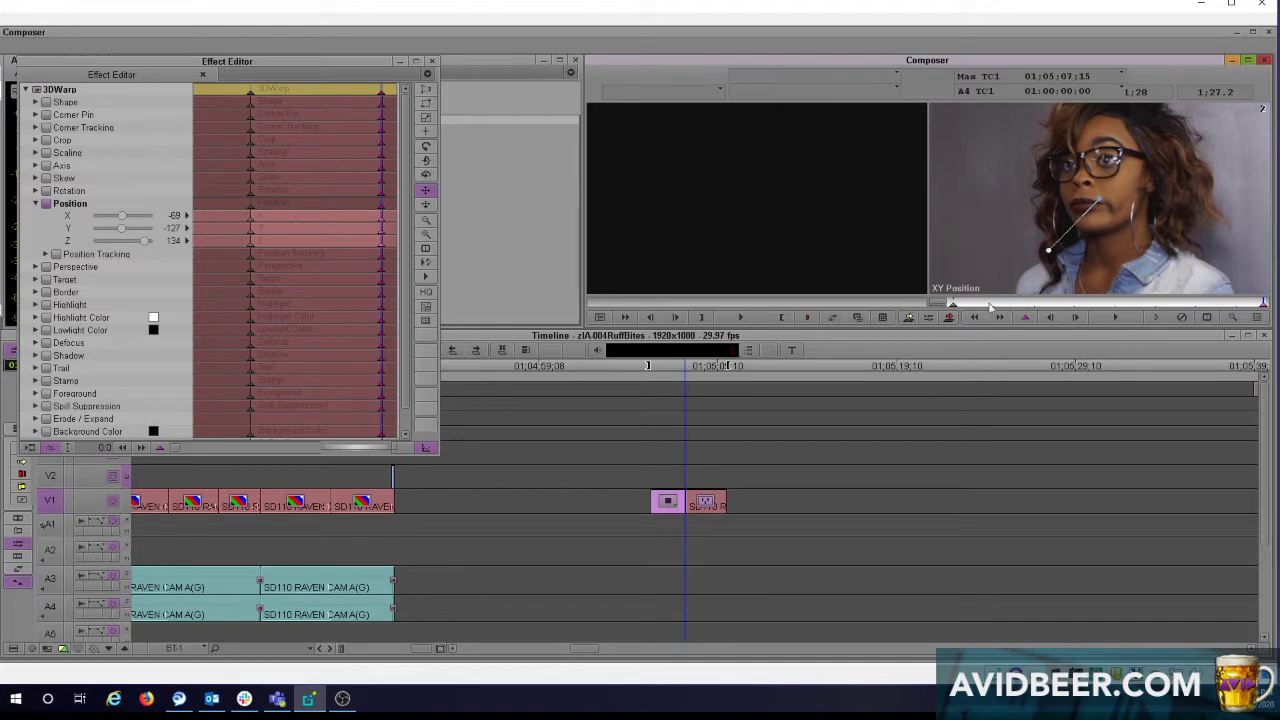
{"action": "left_click", "coordinate": [947, 303]}
{"action": "key", "text": "space"}
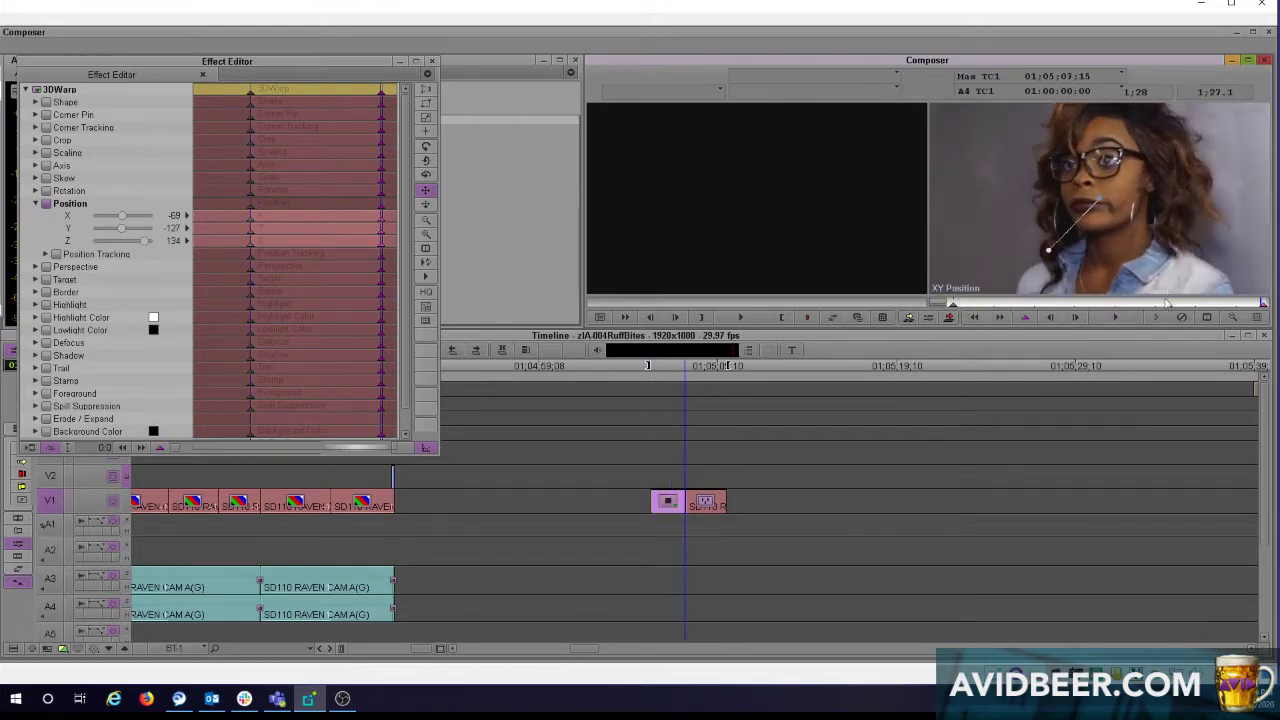
- Increase the push-in at the end keyframe to a Position Z of about 162 with X about -70, and play the move
{"action": "left_click", "coordinate": [1264, 303]}
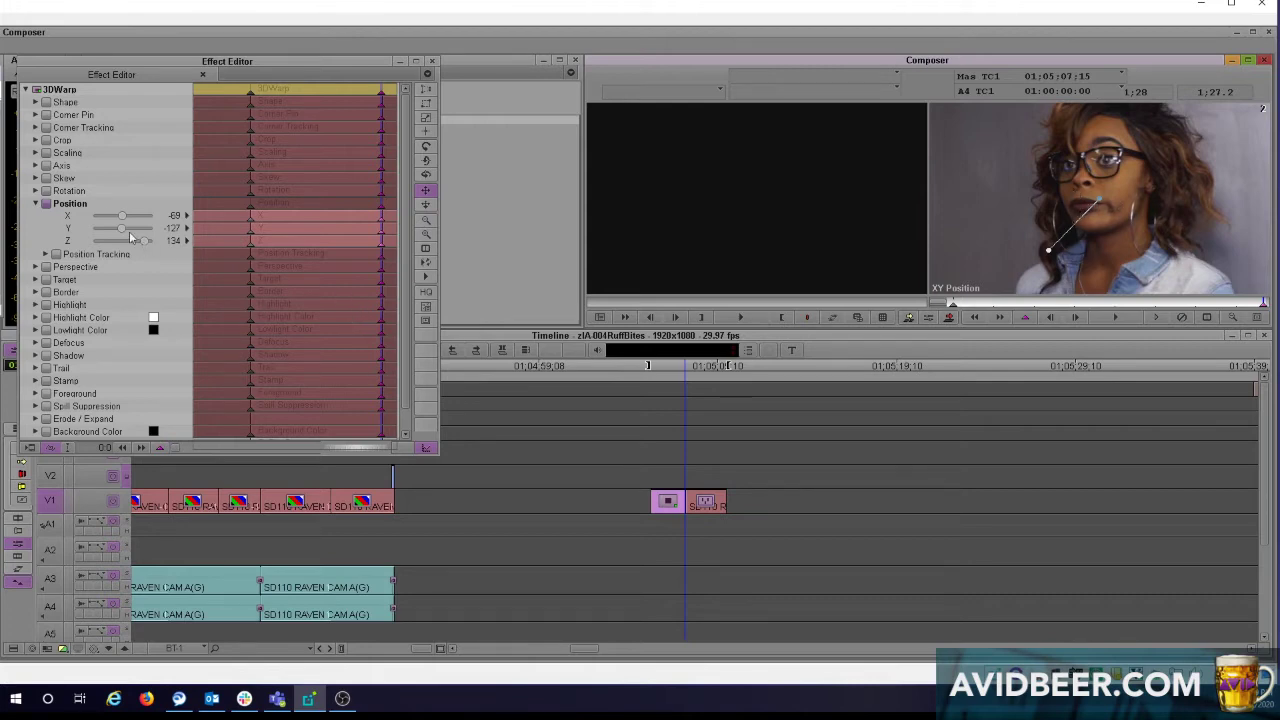
{"action": "left_click", "coordinate": [36, 153]}
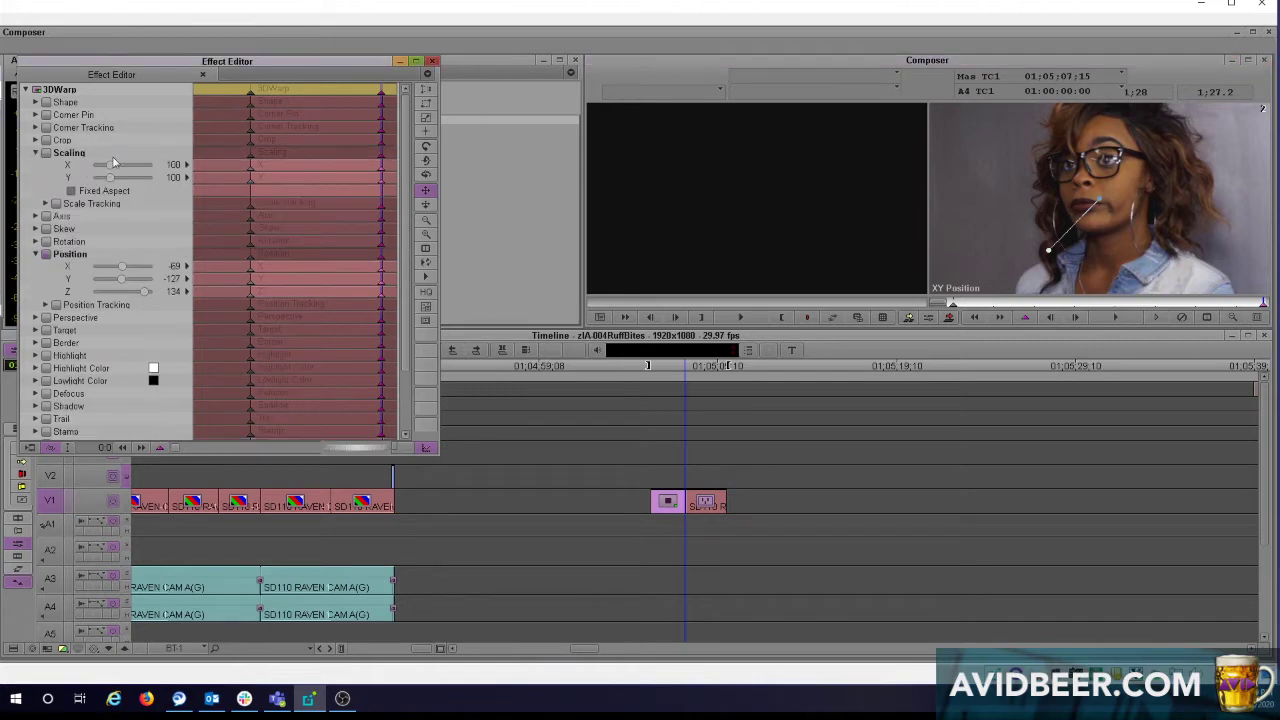
{"action": "left_click", "coordinate": [36, 153]}
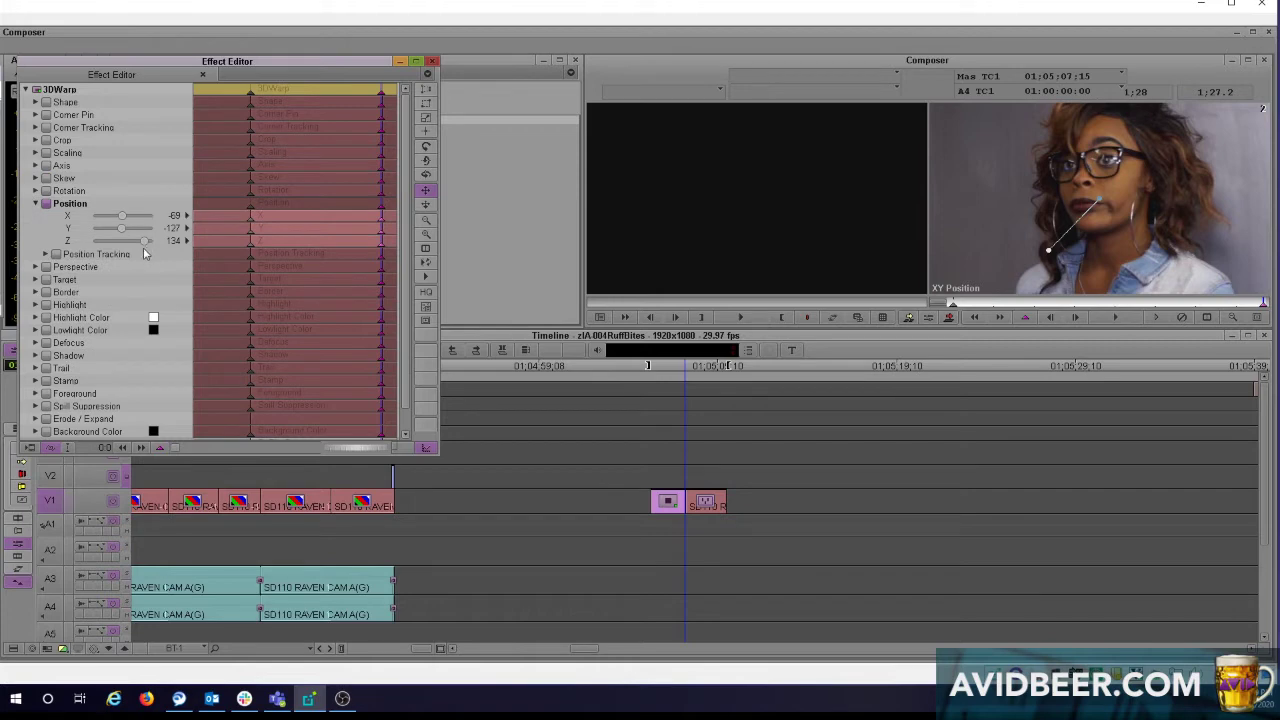
{"action": "left_click", "coordinate": [425, 204]}
{"action": "left_click_drag", "start_coordinate": [1175, 242], "coordinate": [1146, 276]}
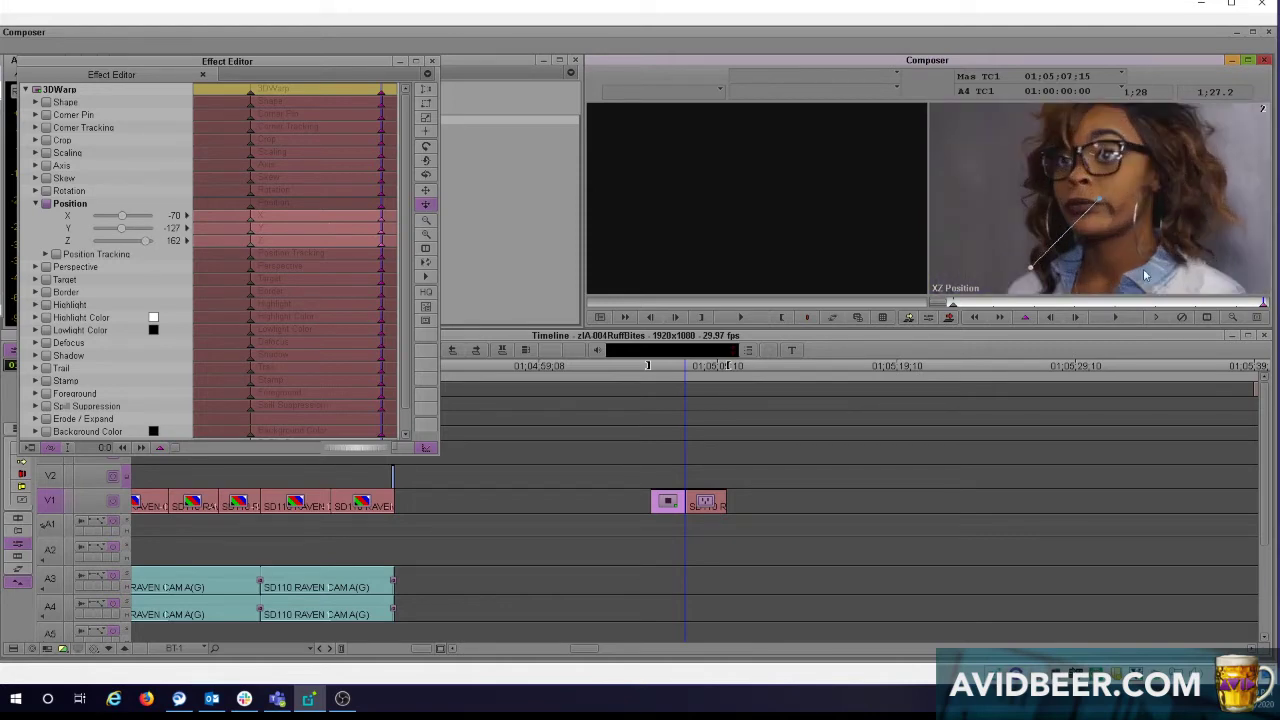
{"action": "left_click_drag", "start_coordinate": [1002, 300], "coordinate": [905, 299]}
{"action": "key", "text": "space"}
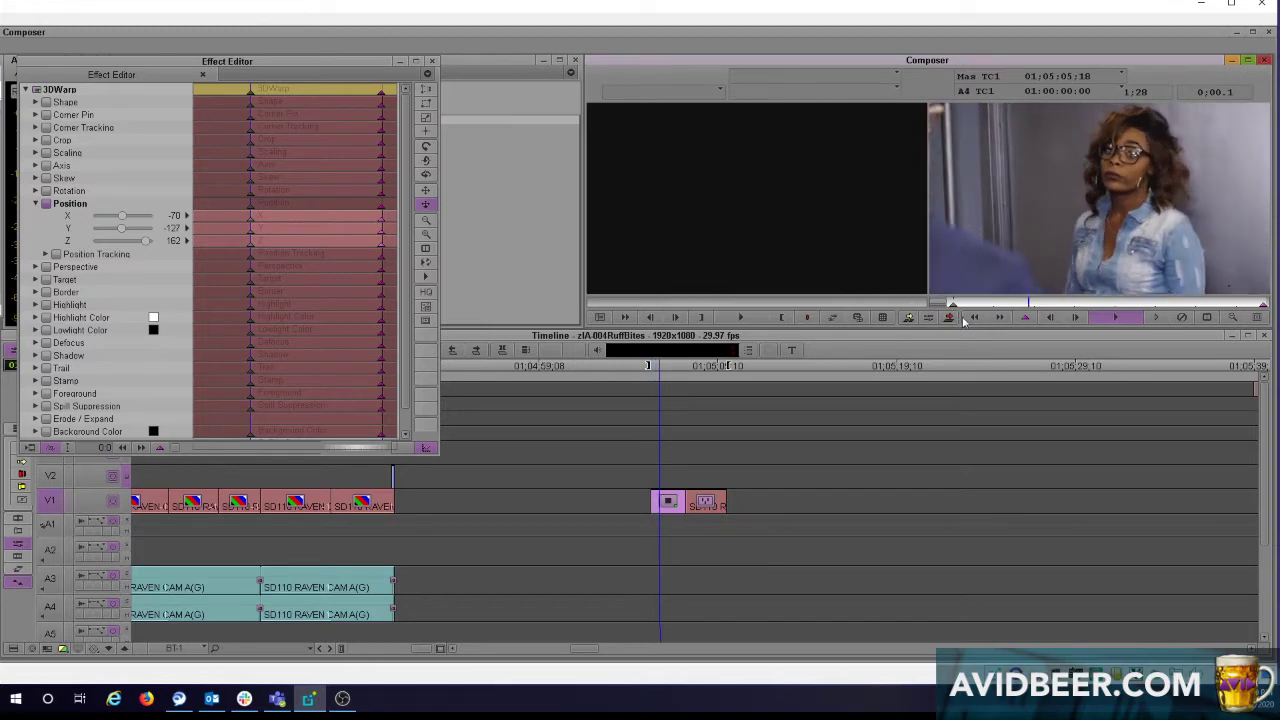
{"action": "key", "text": "space"}
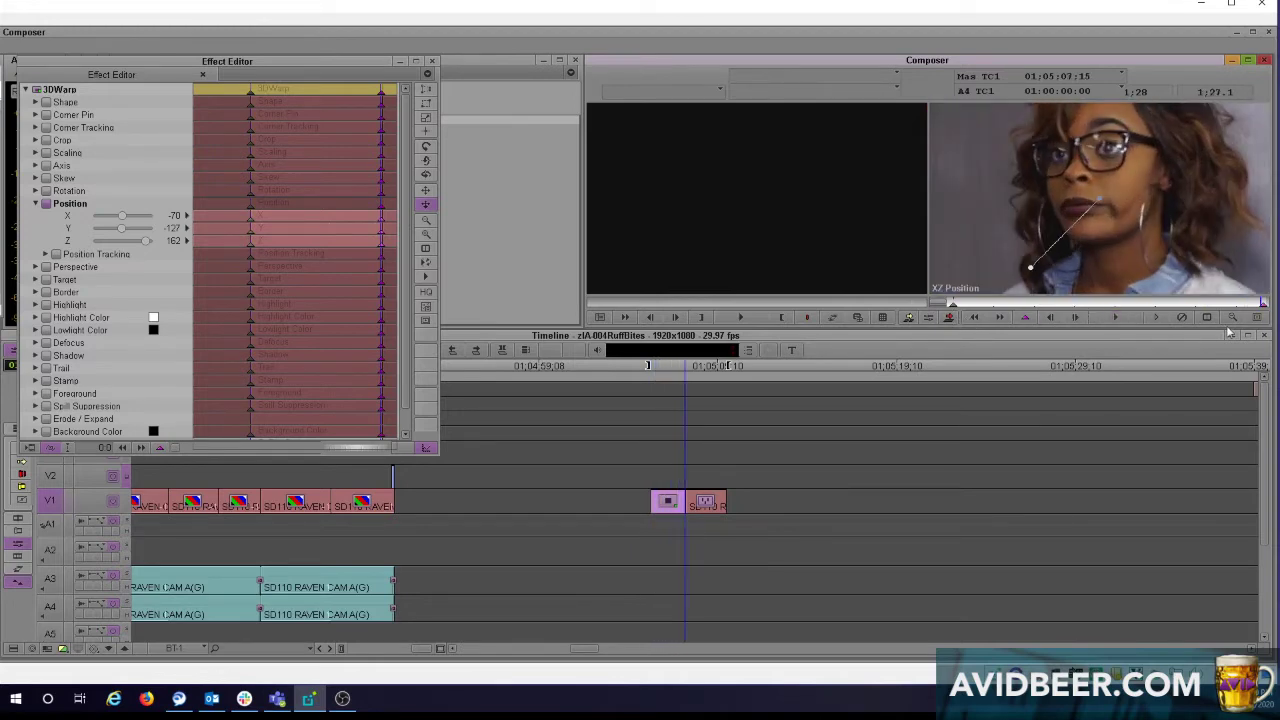
- Try moving the end keyframe earlier to about frame 8 and play the faster push-in
{"action": "left_click", "coordinate": [1260, 307]}
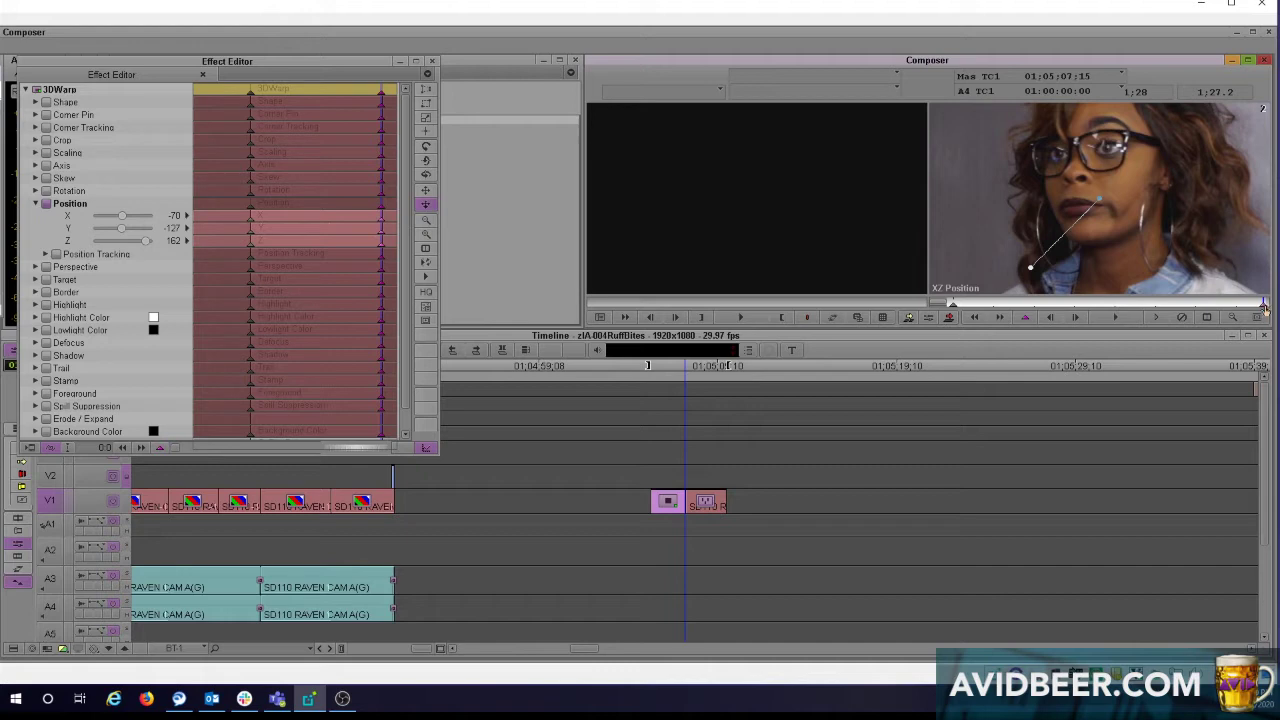
{"action": "left_click_drag", "start_coordinate": [1265, 307], "coordinate": [1044, 317]}
{"action": "left_click", "coordinate": [908, 317]}
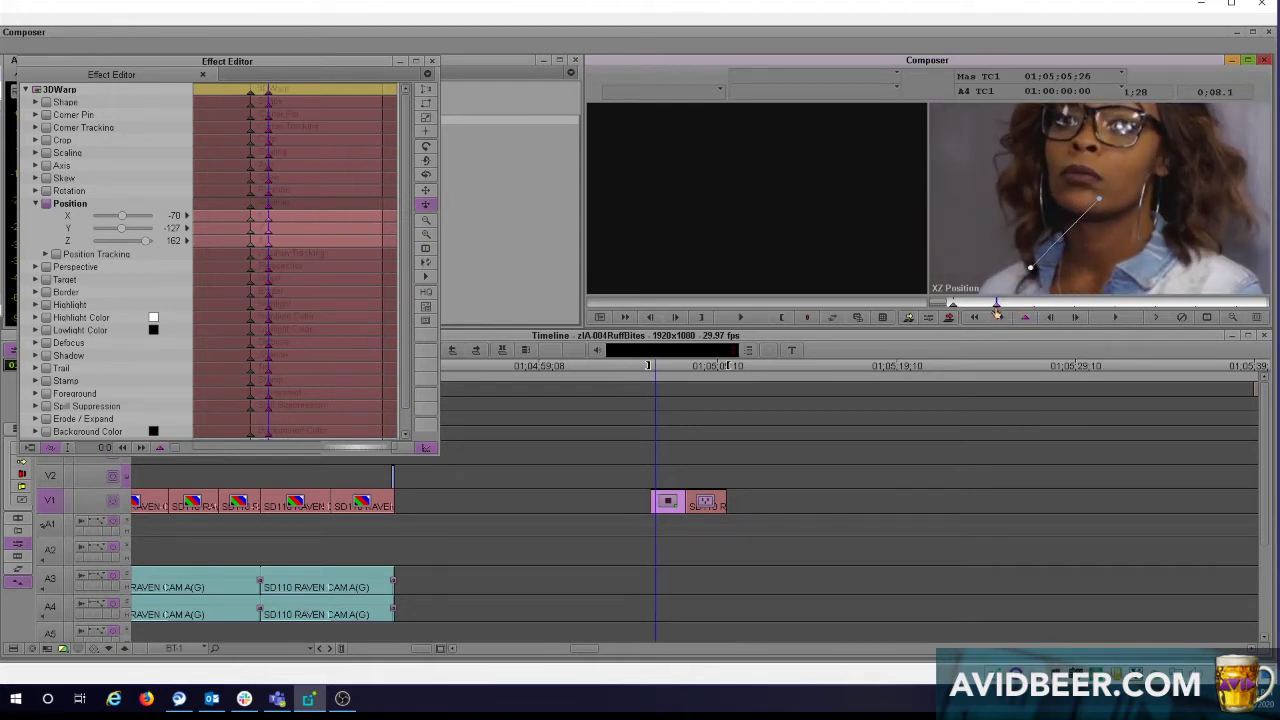
{"action": "left_click_drag", "start_coordinate": [997, 305], "coordinate": [911, 303]}
{"action": "key", "text": "space"}
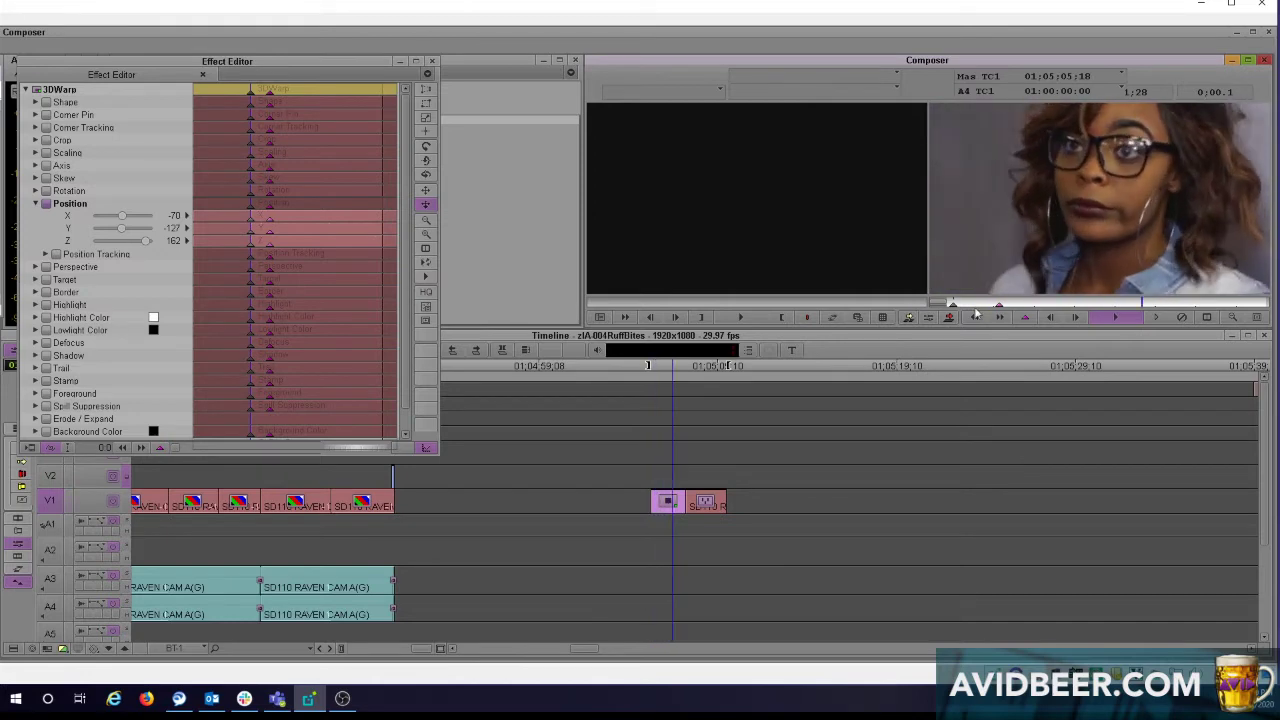
- Move the second keyframe back to the end of the clip and play the push-in
{"action": "left_click", "coordinate": [999, 308]}
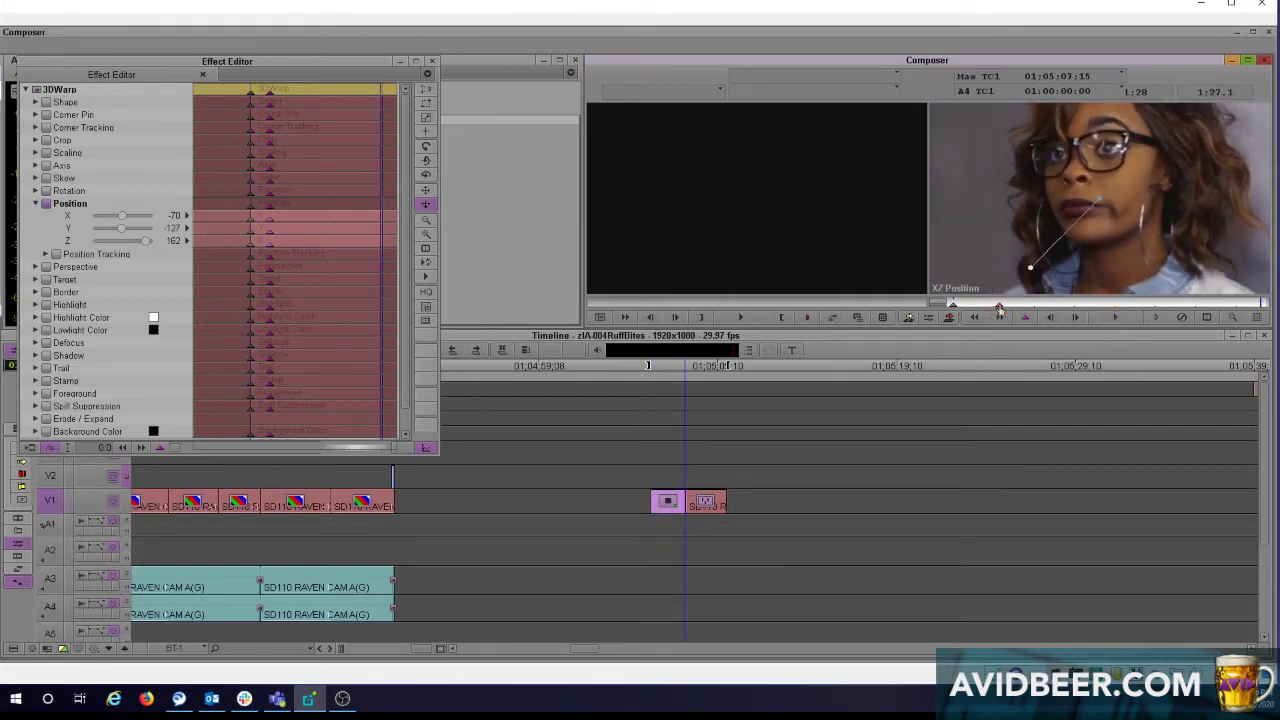
{"action": "left_click_drag", "start_coordinate": [999, 307], "coordinate": [1266, 304]}
{"action": "key", "text": "ctrl+space"}
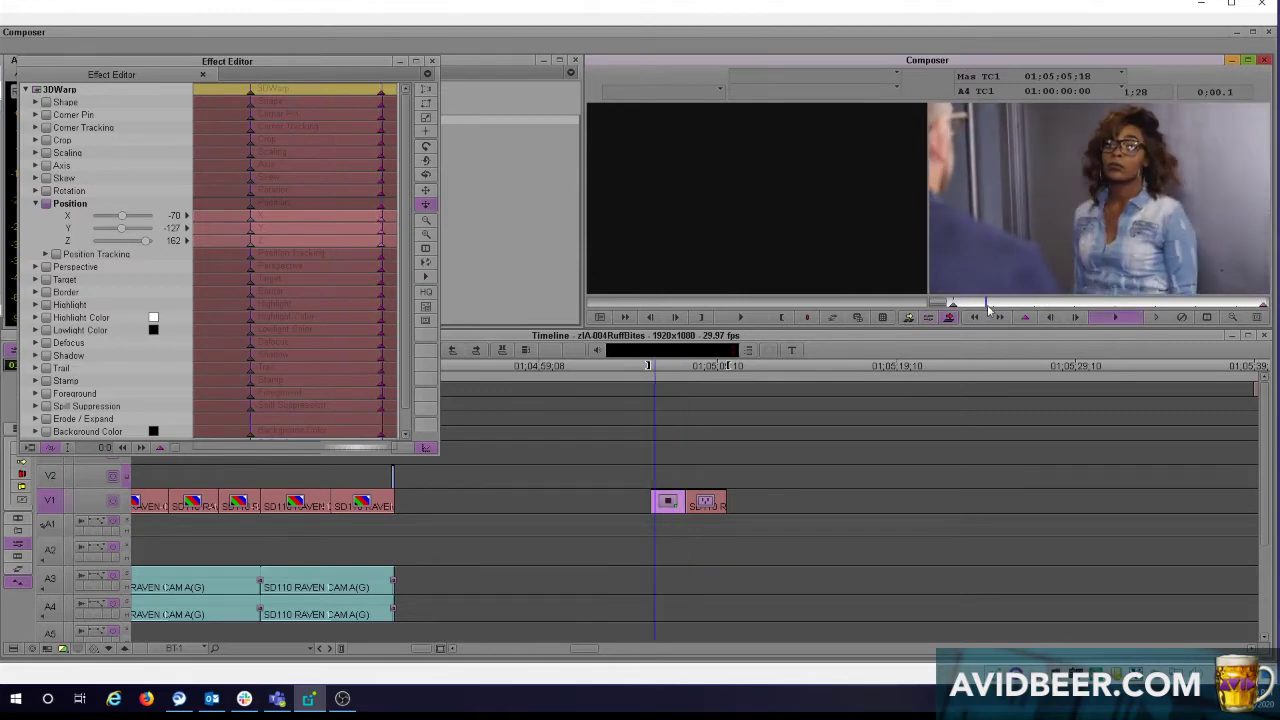
- Try a middle keyframe at about frame 15 with Position Z at about 230, play it, and remove that keyframe
{"action": "left_click", "coordinate": [1035, 308]}
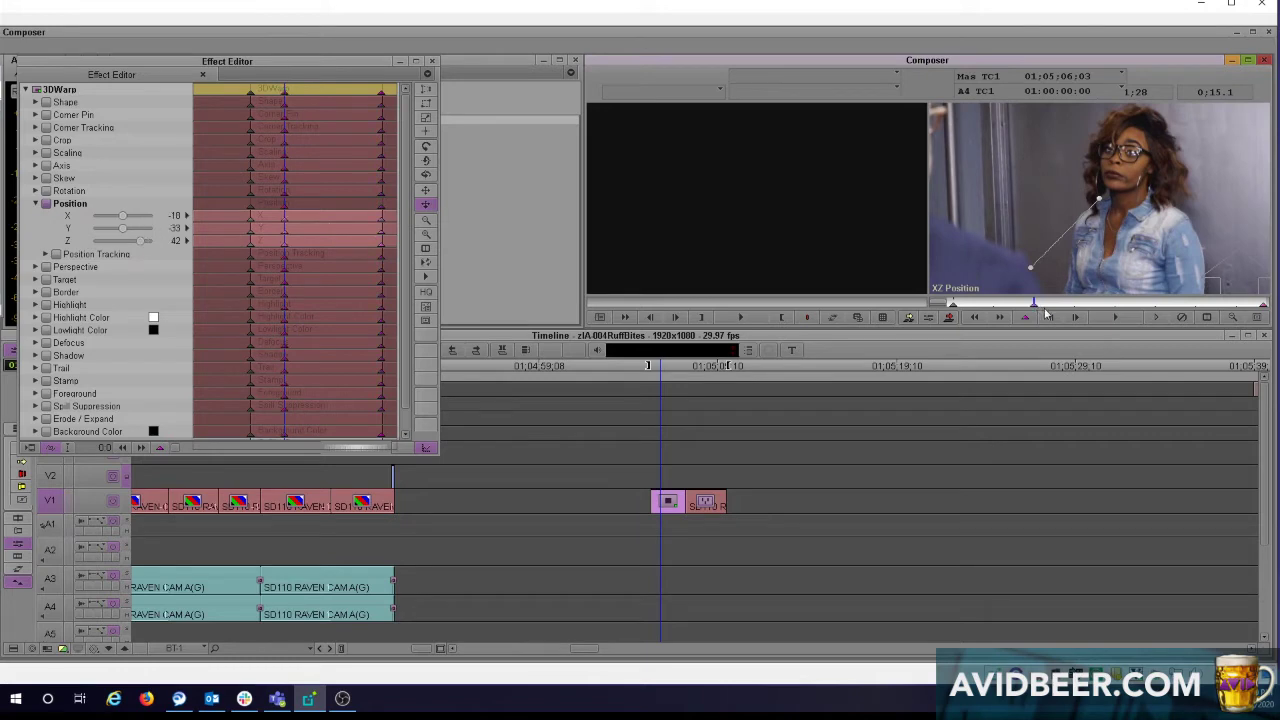
{"action": "mouse_move", "coordinate": [1188, 205]}
{"action": "left_mouse_down"}
{"action": "mouse_move", "coordinate": [1197, 148]}
{"action": "mouse_move", "coordinate": [1182, 130]}
{"action": "mouse_move", "coordinate": [1198, 242]}
{"action": "mouse_move", "coordinate": [1181, 189]}
{"action": "left_mouse_up"}
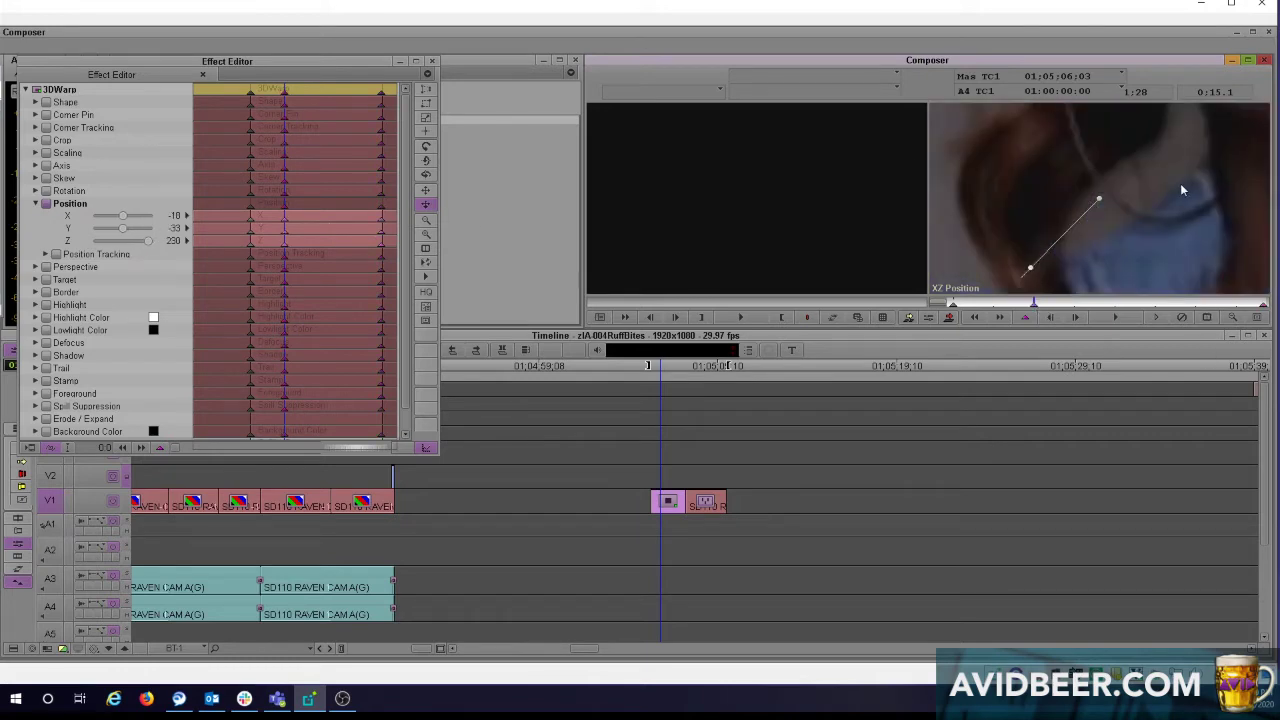
{"action": "left_click", "coordinate": [952, 305]}
{"action": "key", "text": "space"}
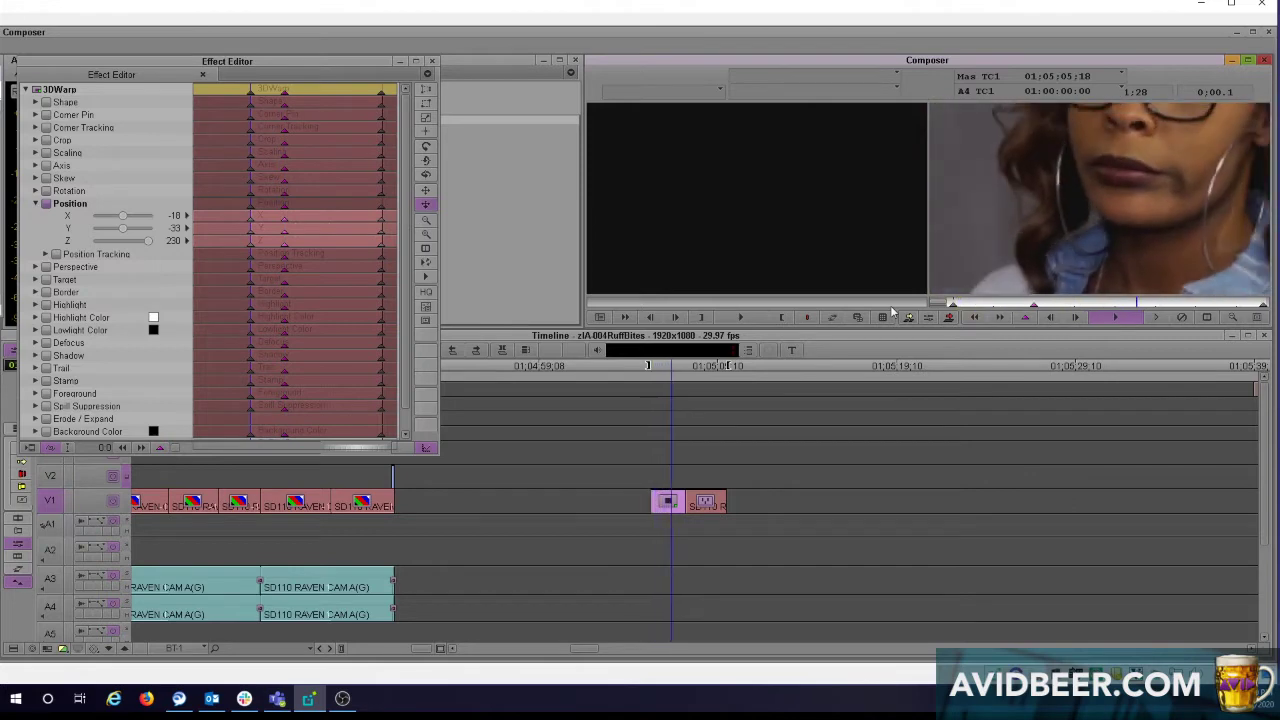
{"action": "left_click", "coordinate": [1033, 304]}
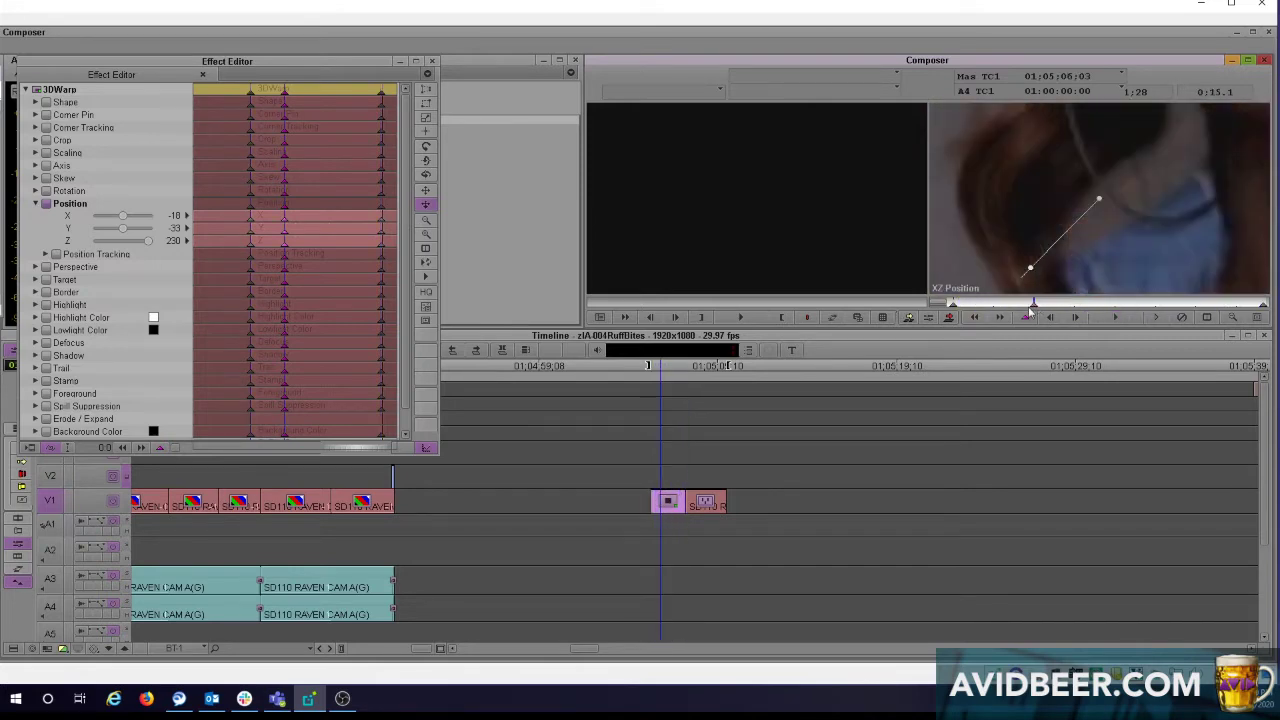
- Select both the start and end keyframes, expand the Position Z graph and choose the interpolation for its curve
{"action": "left_click", "coordinate": [955, 305]}
{"action": "left_click", "coordinate": [1263, 305]}
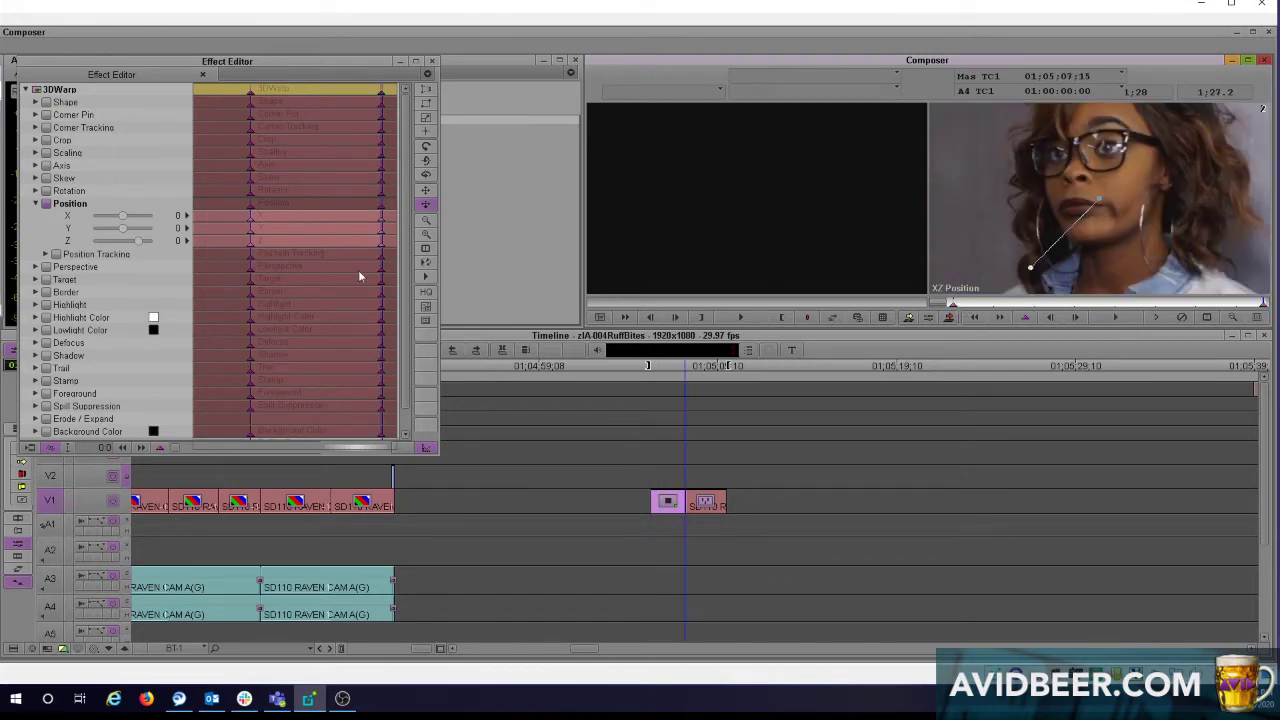
{"action": "left_click", "coordinate": [329, 242]}
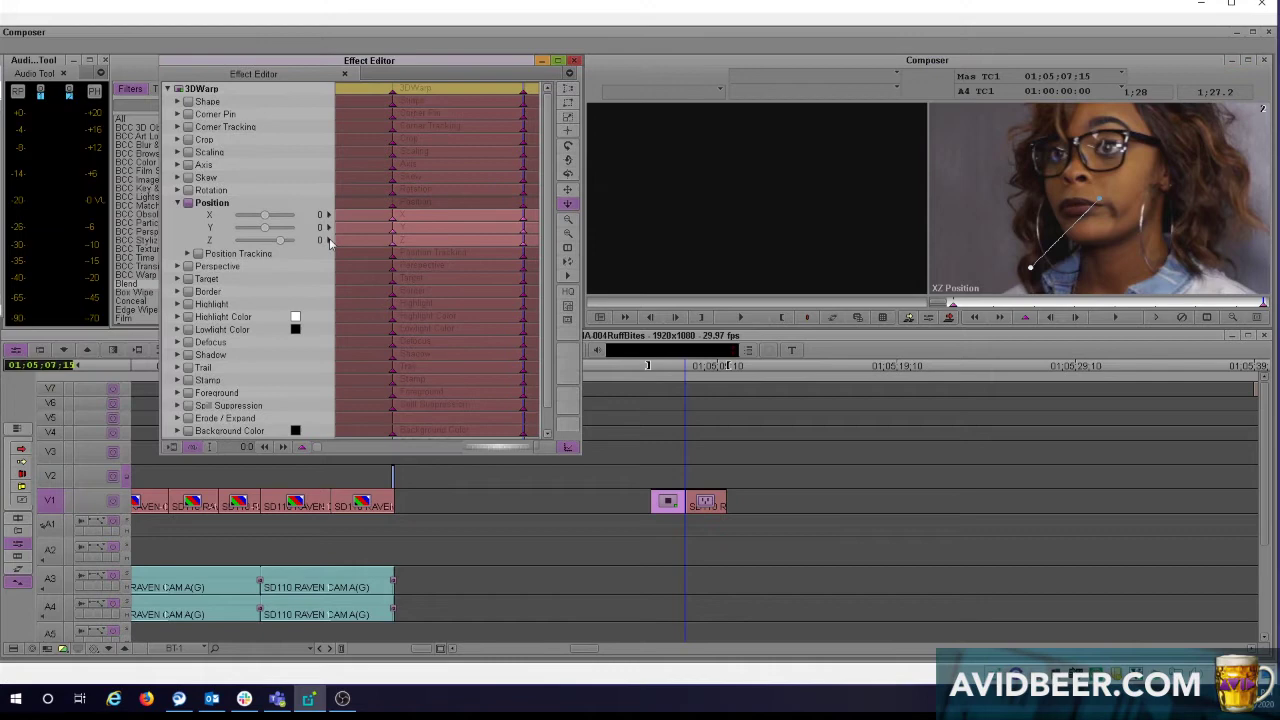
{"action": "left_click", "coordinate": [329, 241]}
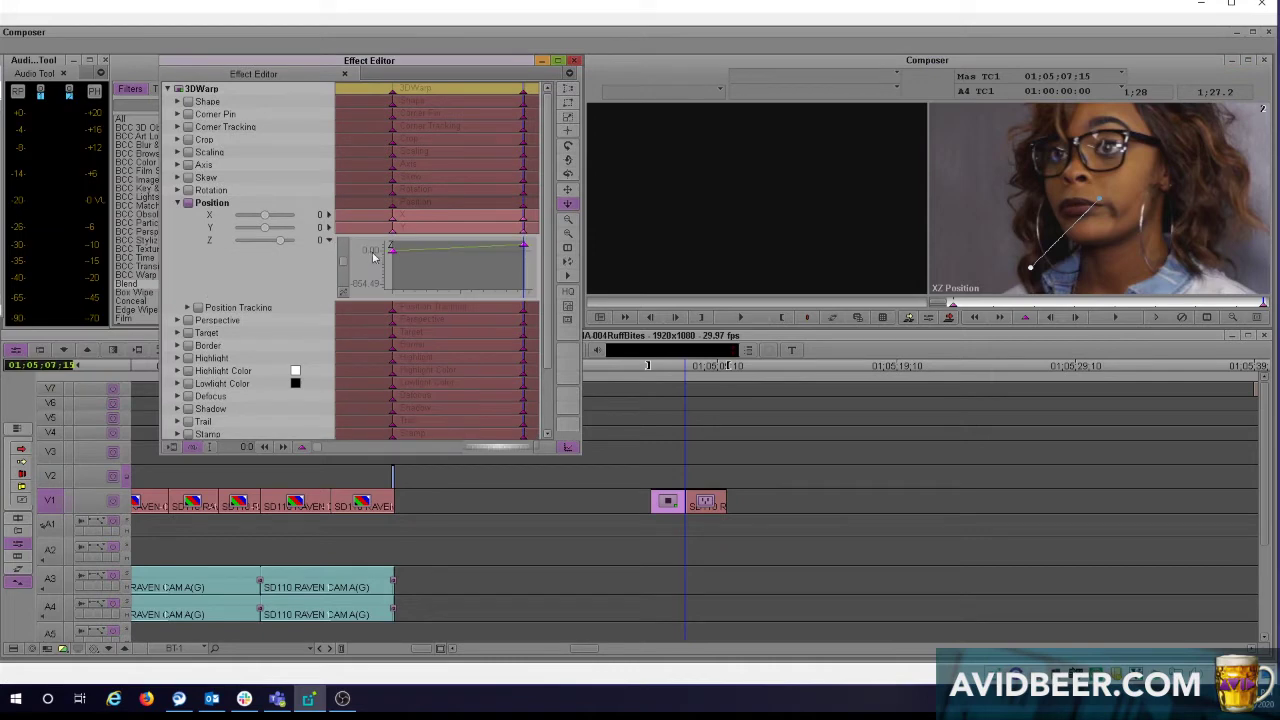
{"action": "right_click", "coordinate": [464, 257]}
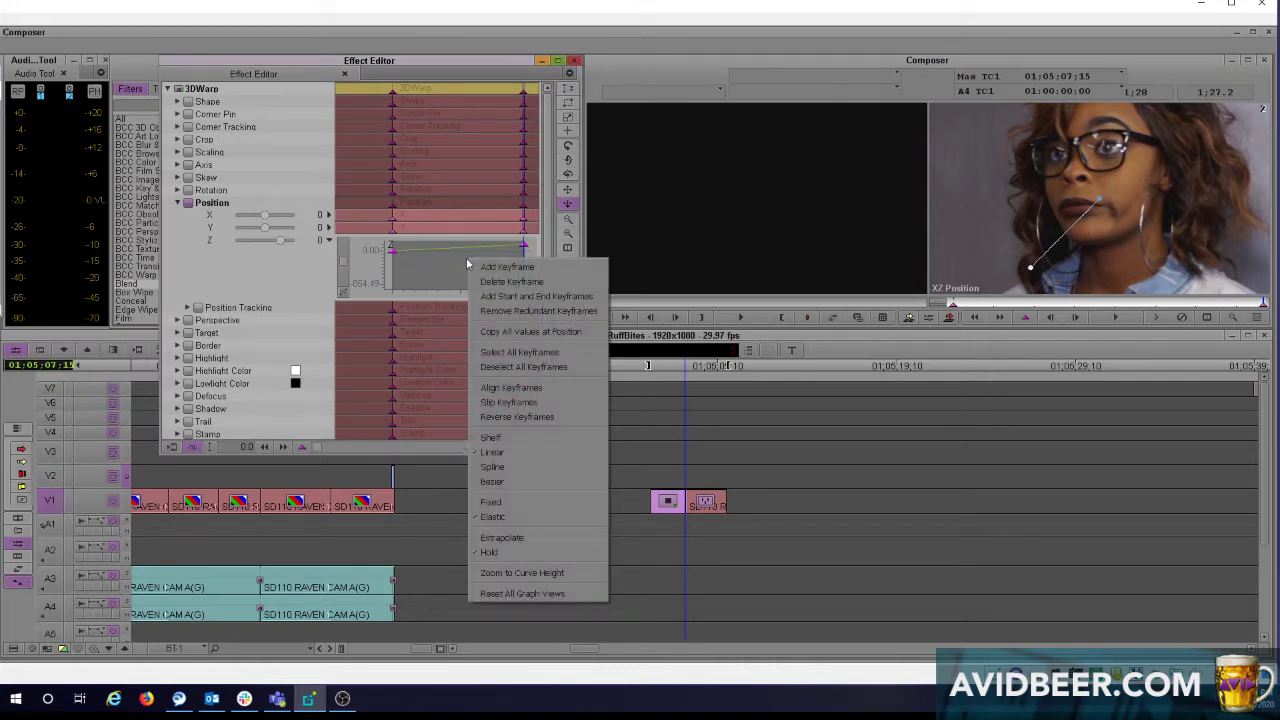
{"action": "left_click", "coordinate": [508, 453]}
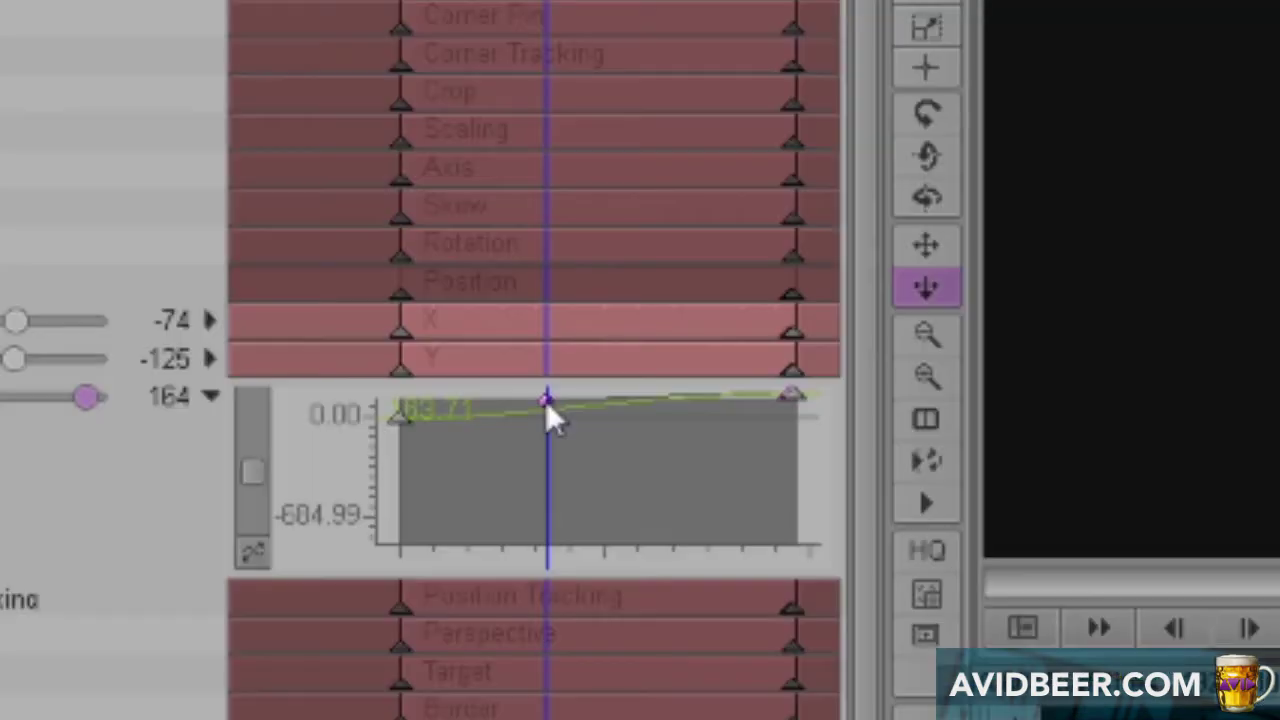
- Raise the end keyframe's Bezier handle on the Position Z graph and pull it toward the start of the move
{"action": "left_click_drag", "start_coordinate": [257, 480], "coordinate": [286, 543]}
{"action": "left_click", "coordinate": [537, 510]}
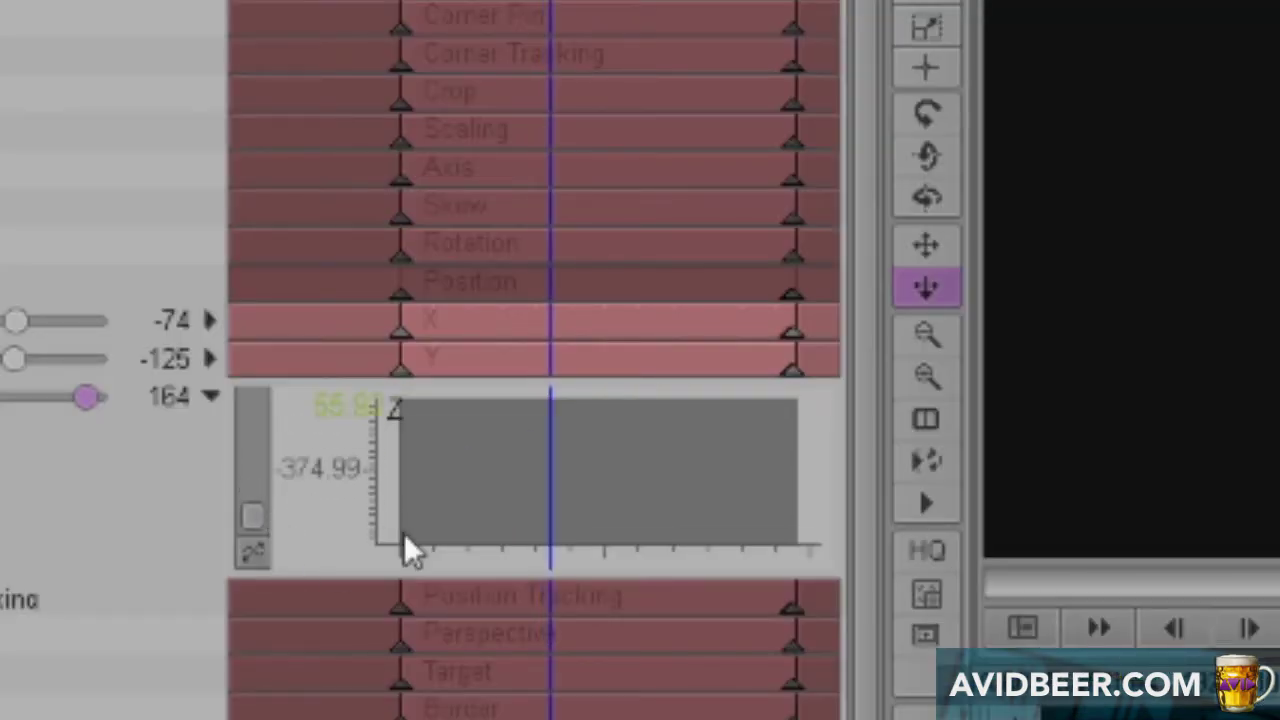
{"action": "left_click_drag", "start_coordinate": [250, 515], "coordinate": [237, 400]}
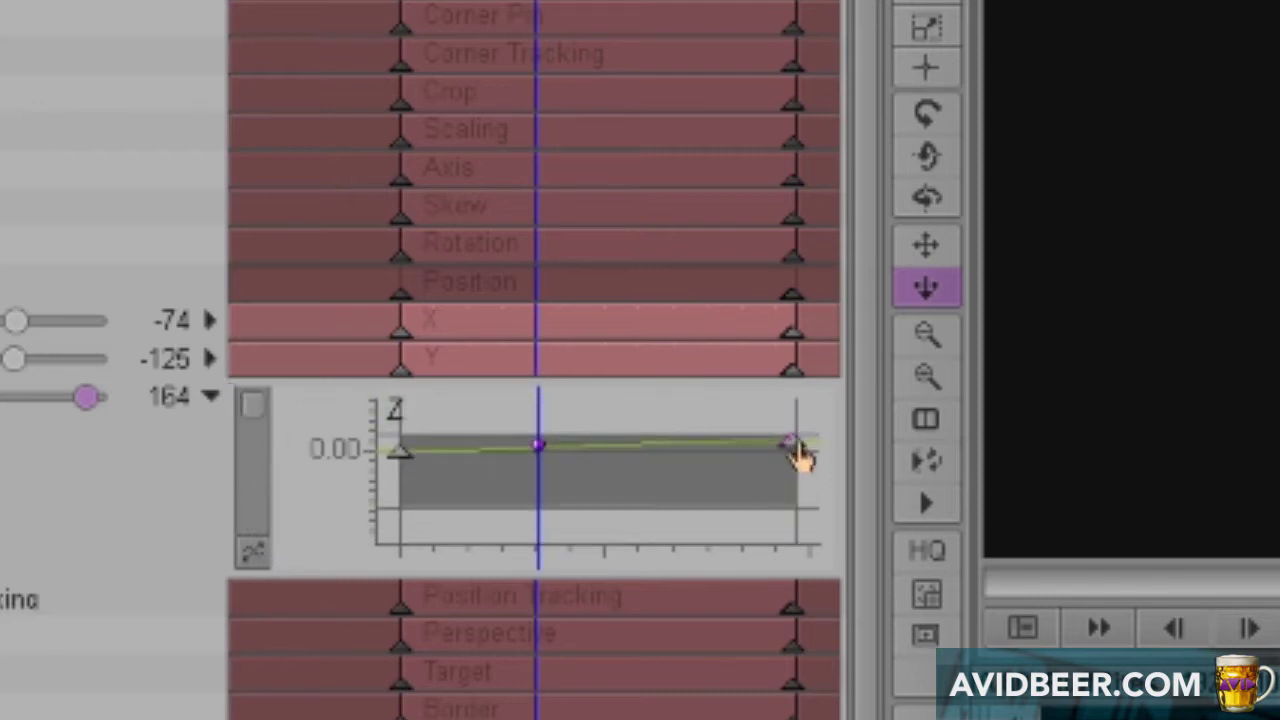
{"action": "left_click", "coordinate": [795, 450]}
{"action": "left_click_drag", "start_coordinate": [538, 445], "coordinate": [496, 411]}
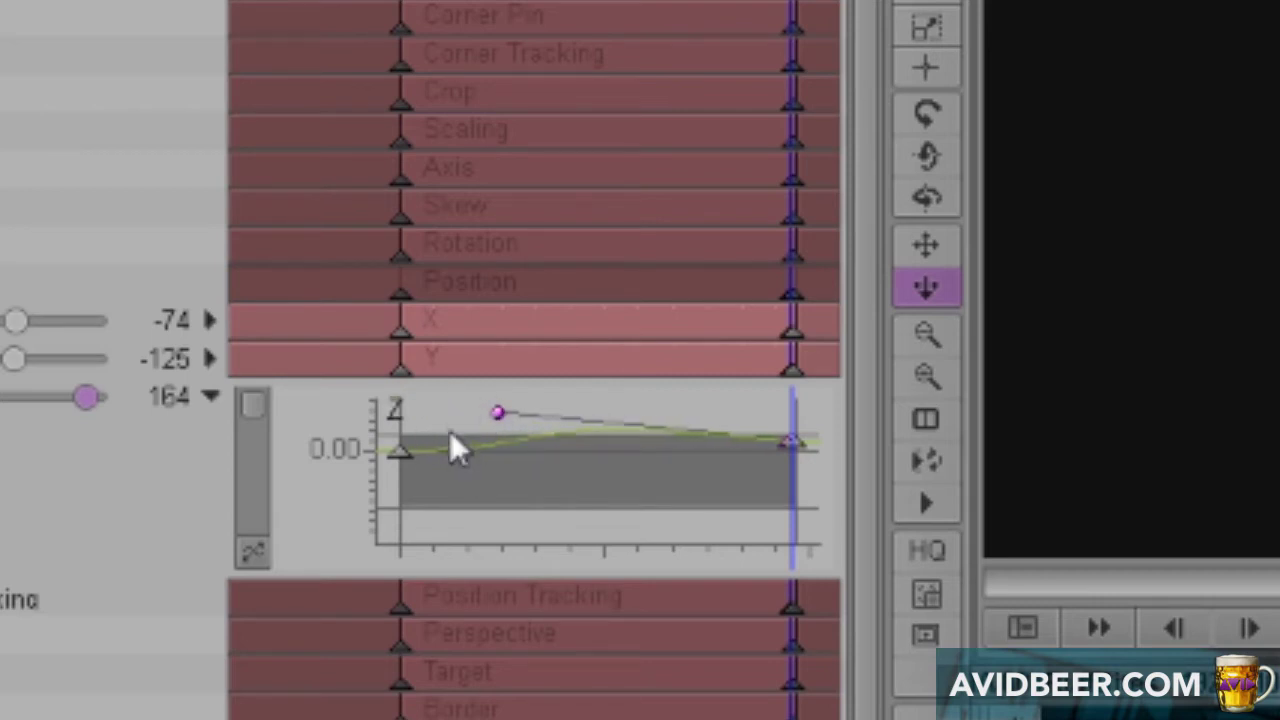
- Play the push-in repeatedly from its first frame to check how the reshaped Position Z curve moves
{"action": "key", "text": "Home"}
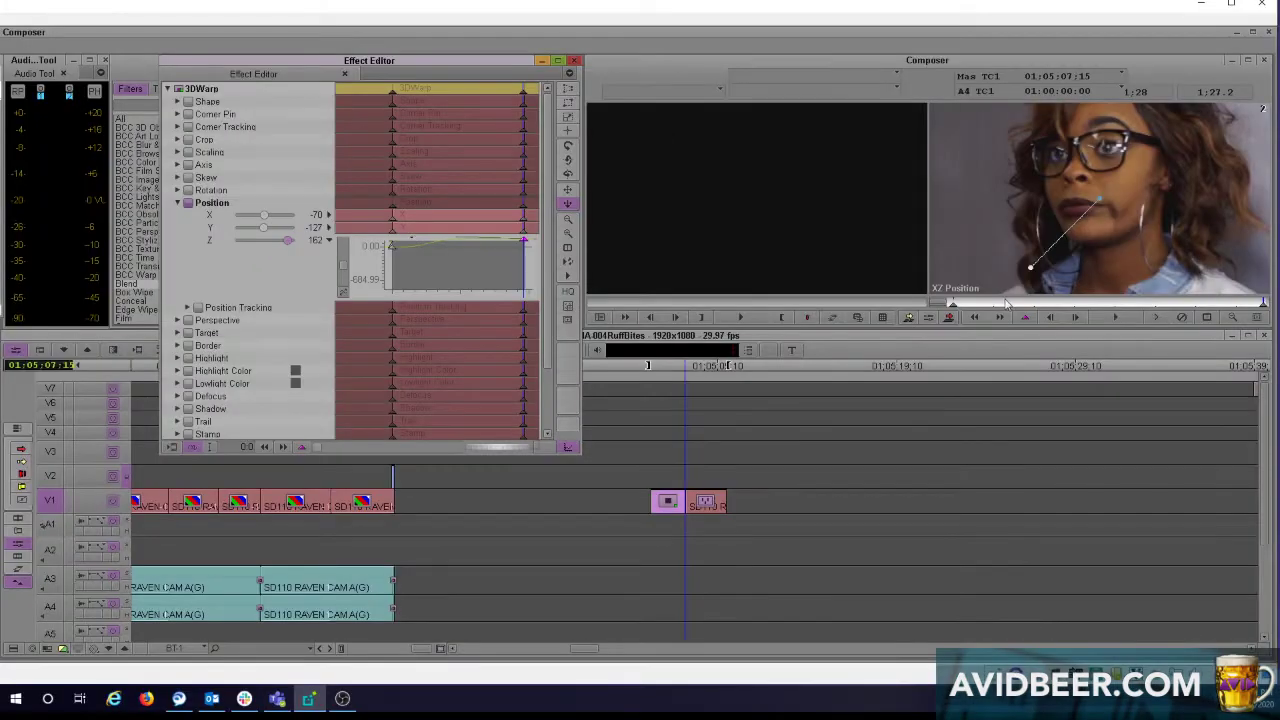
{"action": "left_click_drag", "start_coordinate": [953, 303], "coordinate": [918, 303]}
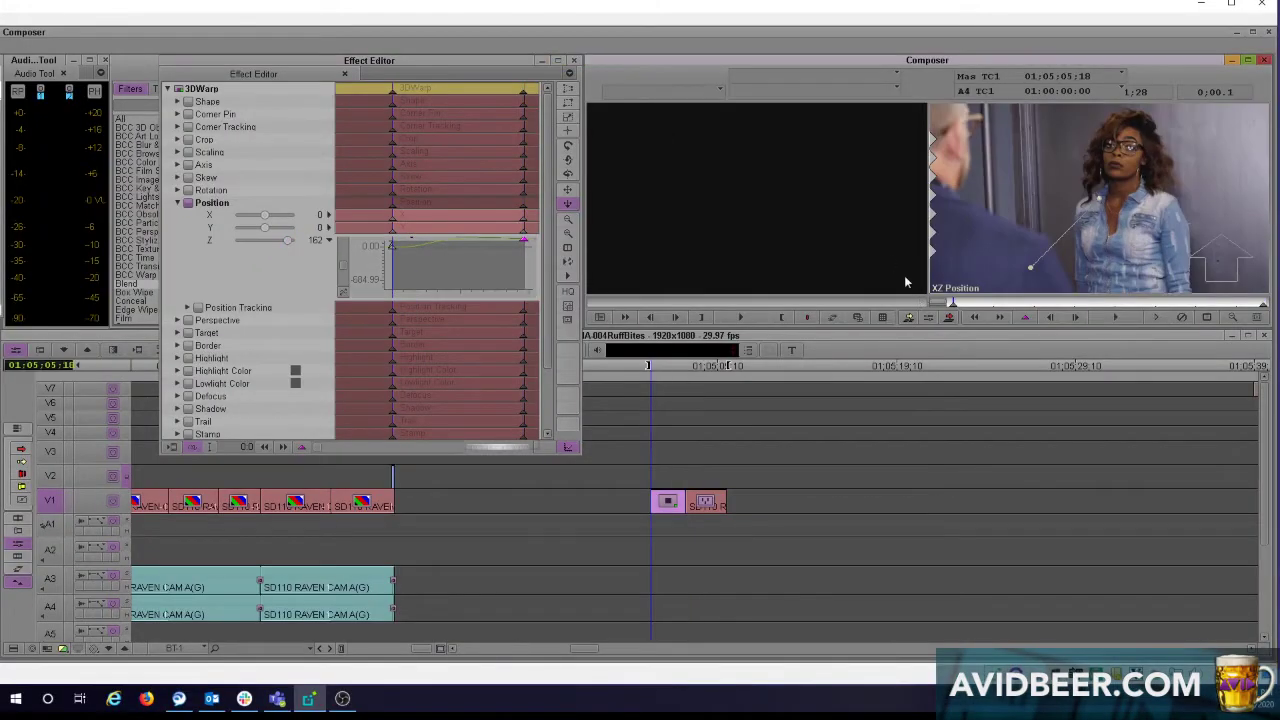
{"action": "left_click", "coordinate": [1025, 318]}
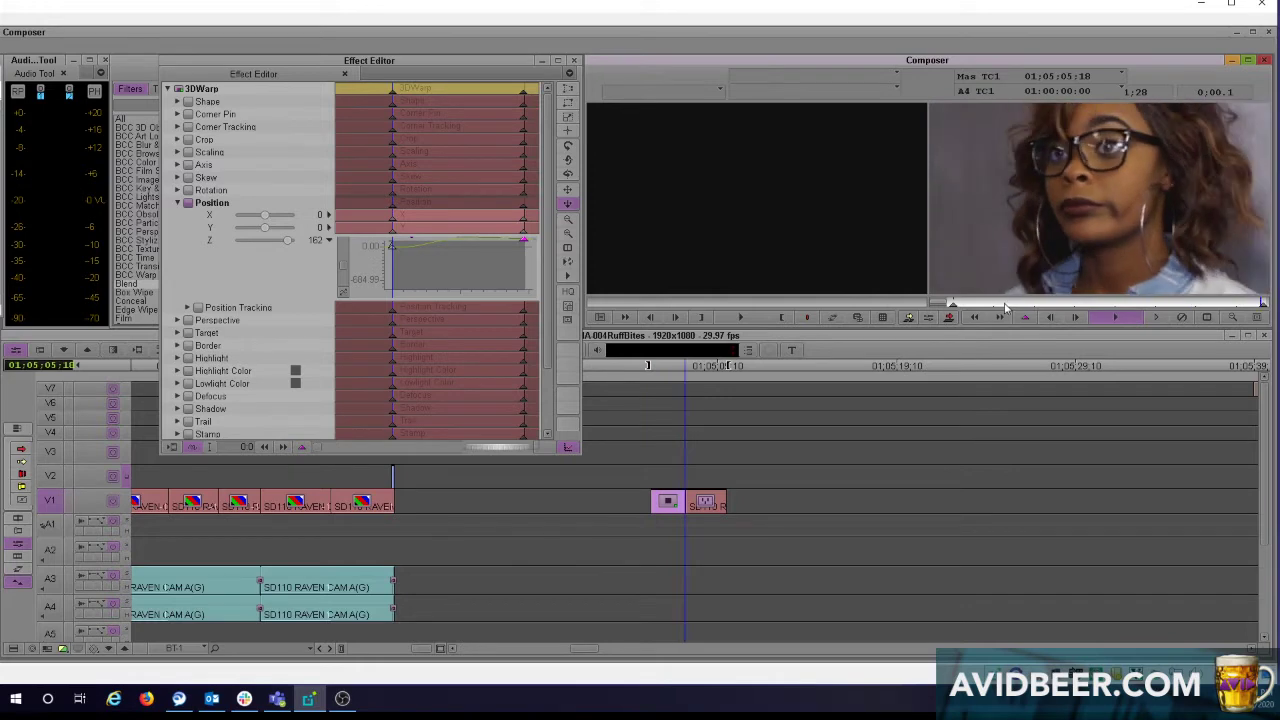
{"action": "key", "text": "space"}
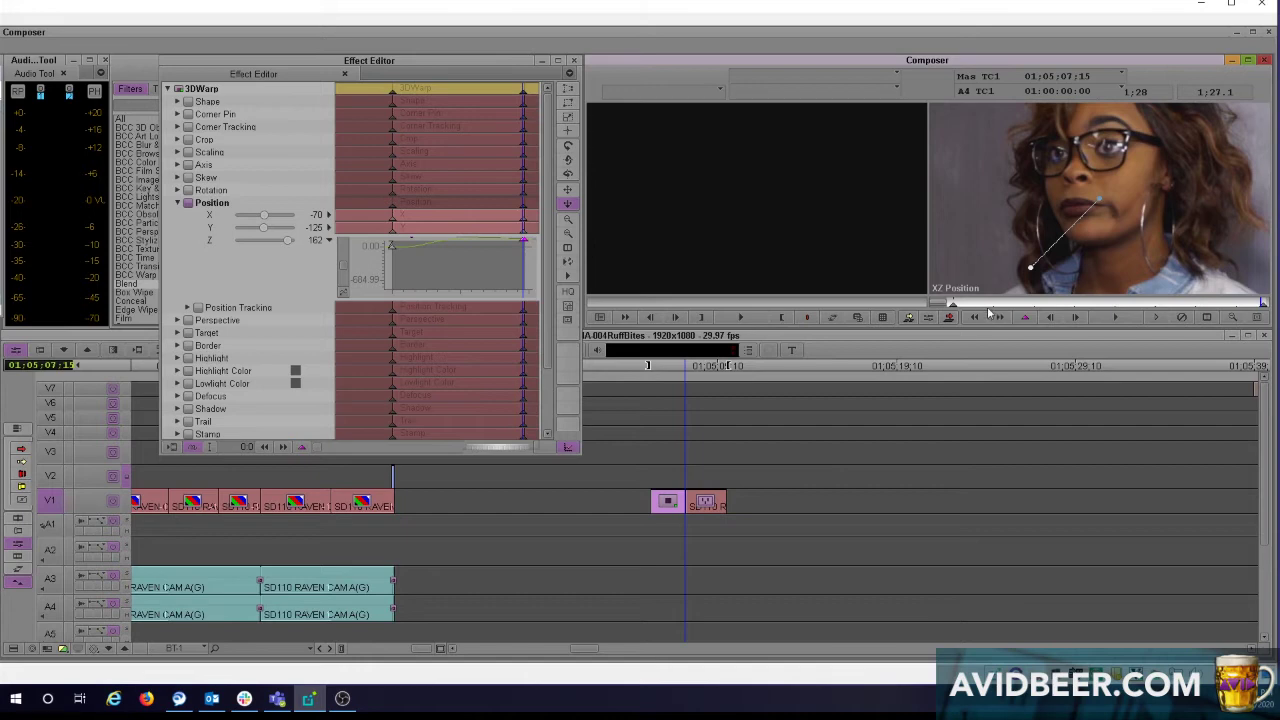
{"action": "left_click_drag", "start_coordinate": [987, 303], "coordinate": [955, 304]}
{"action": "key", "text": "space"}
{"action": "left_click", "coordinate": [955, 303]}
{"action": "key", "text": "space"}
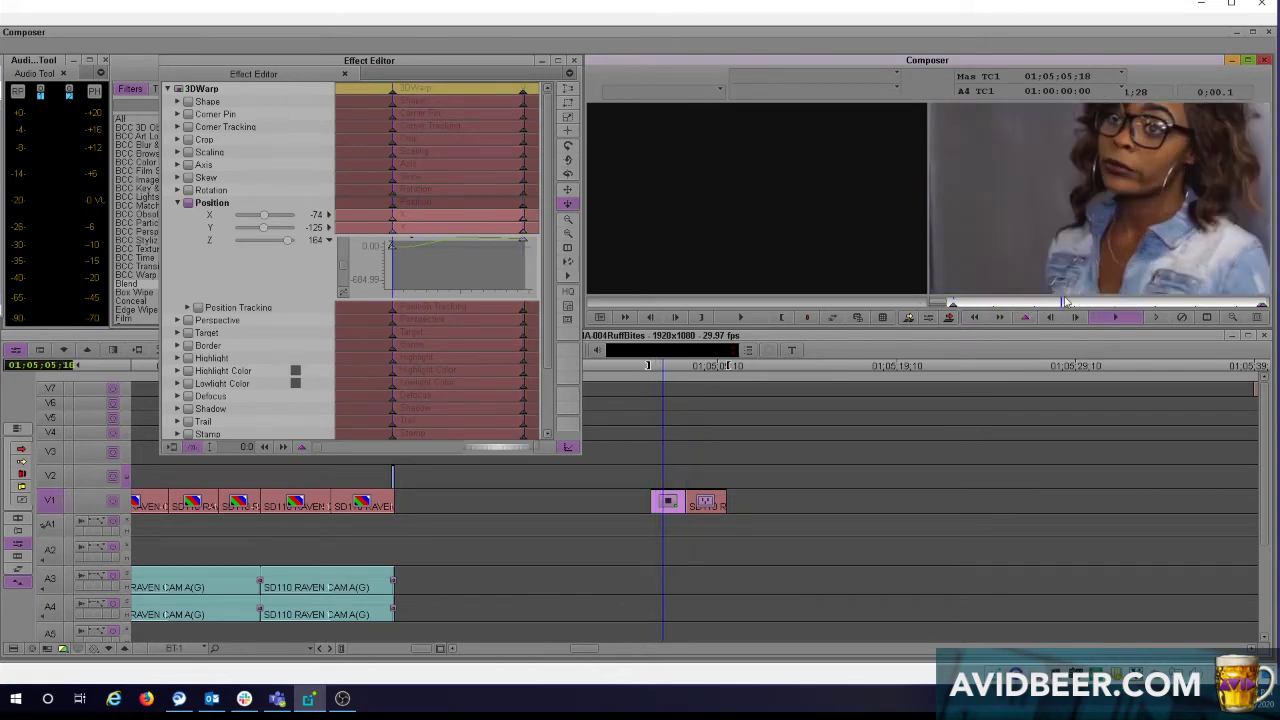
- Select the end keyframe on the Position Z graph, lift its Bezier handle above the curve again, and replay the clip
{"action": "left_click", "coordinate": [441, 255]}
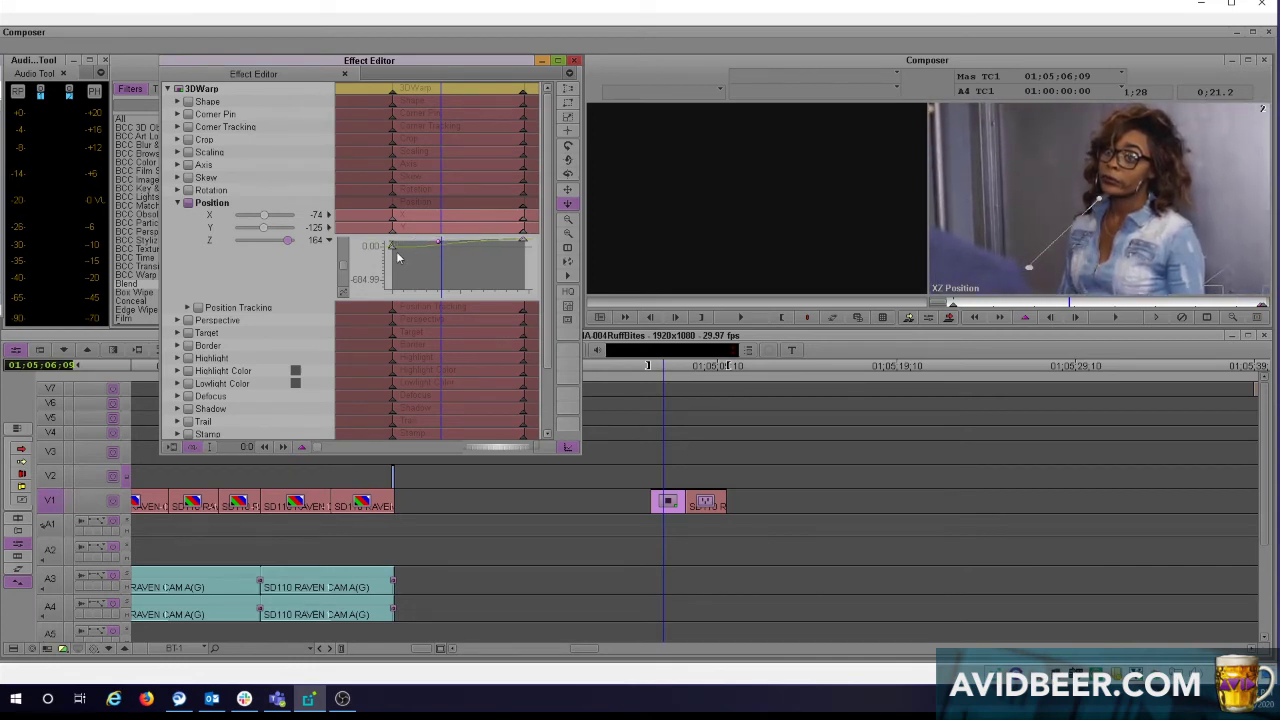
{"action": "left_click_drag", "start_coordinate": [347, 266], "coordinate": [337, 241]}
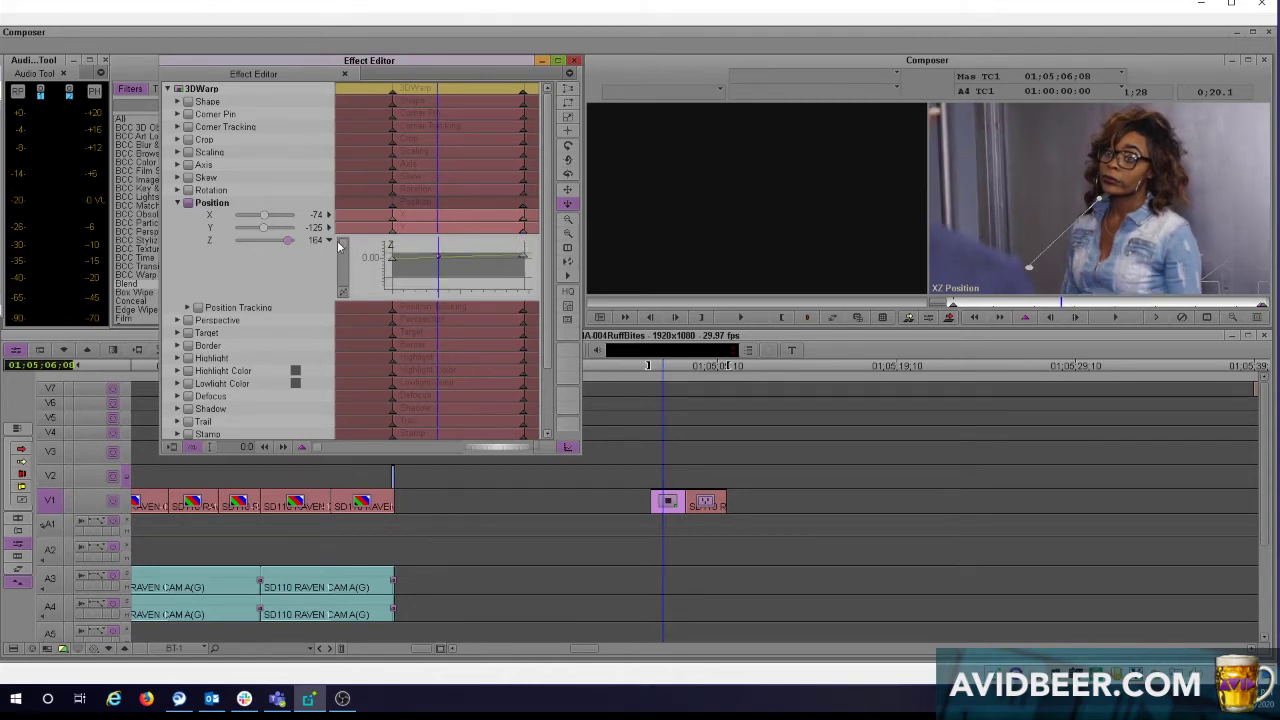
{"action": "left_click", "coordinate": [522, 261]}
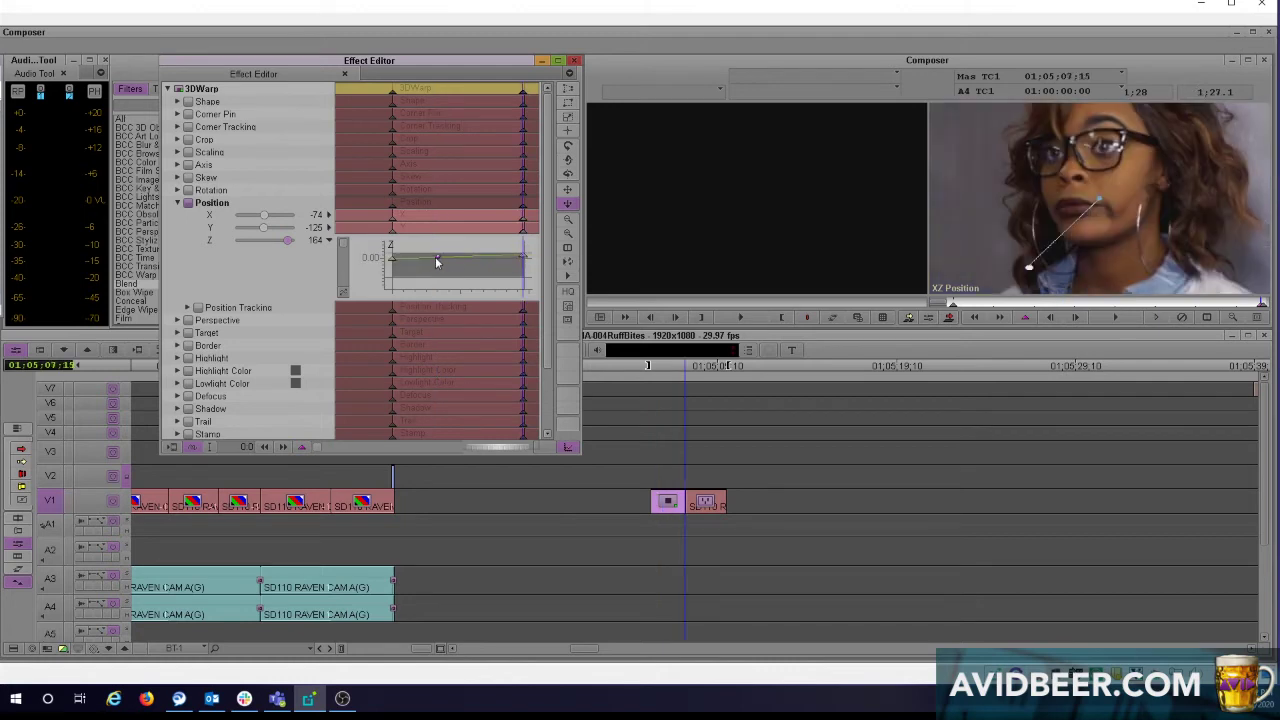
{"action": "left_click_drag", "start_coordinate": [438, 255], "coordinate": [424, 245]}
{"action": "left_click_drag", "start_coordinate": [985, 303], "coordinate": [895, 299]}
{"action": "key", "text": "space"}
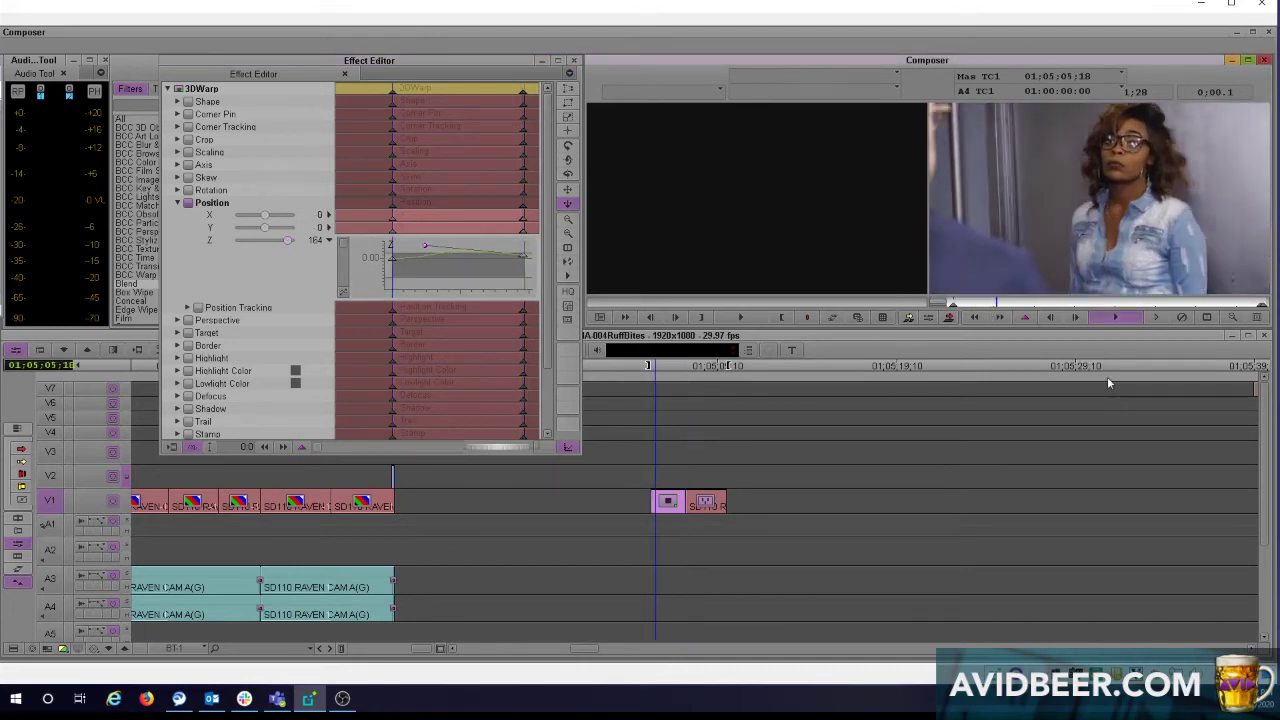
- Change the Position Z graph's interpolation to Linear and play the push-in from the start
{"action": "right_click", "coordinate": [456, 270]}
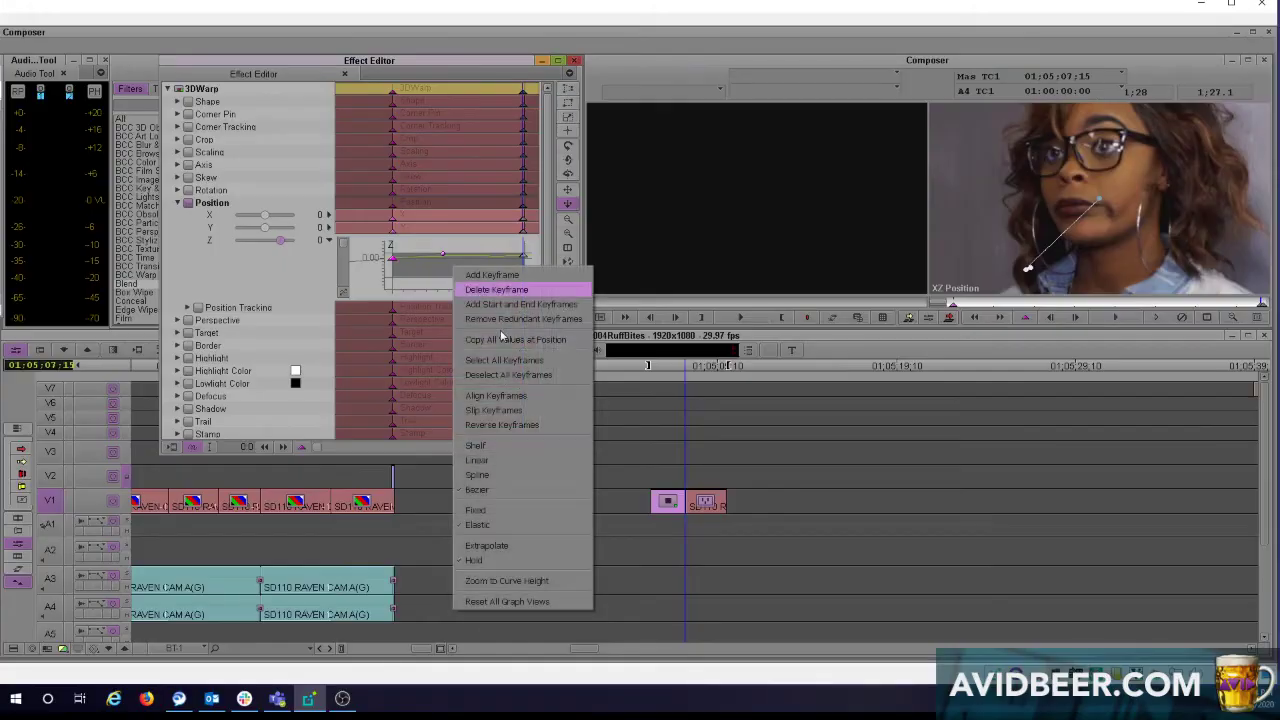
{"action": "left_click", "coordinate": [512, 459]}
{"action": "left_click_drag", "start_coordinate": [988, 302], "coordinate": [894, 306]}
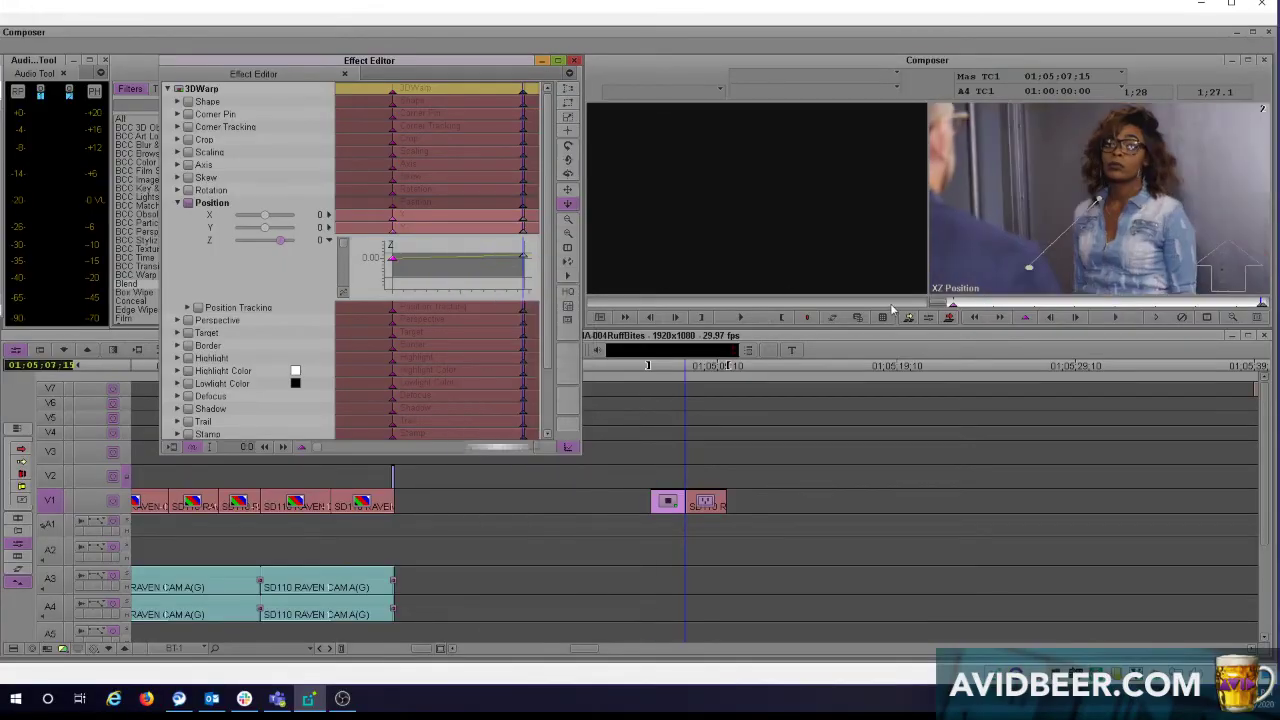
{"action": "key", "text": "space"}
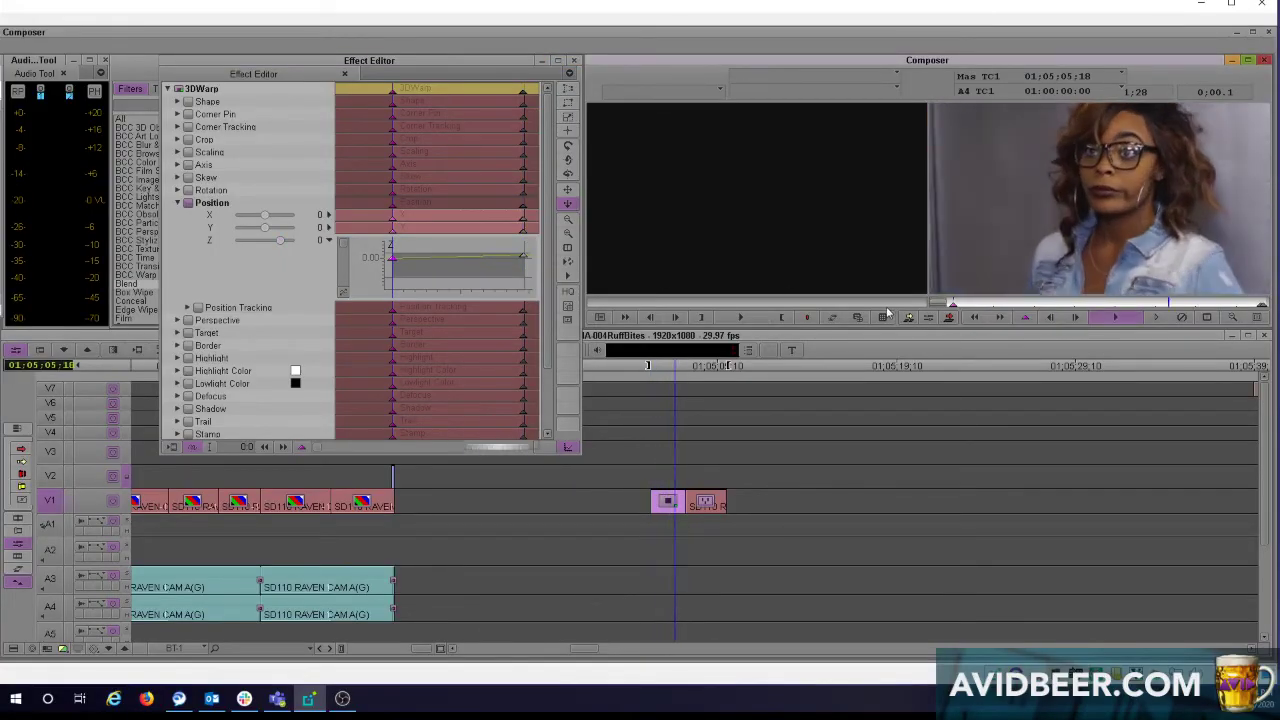
- Move the end keyframe earlier to about frame 9 and play the faster push-in from the start
{"action": "left_click", "coordinate": [1262, 306]}
{"action": "left_click_drag", "start_coordinate": [1260, 305], "coordinate": [1005, 308]}
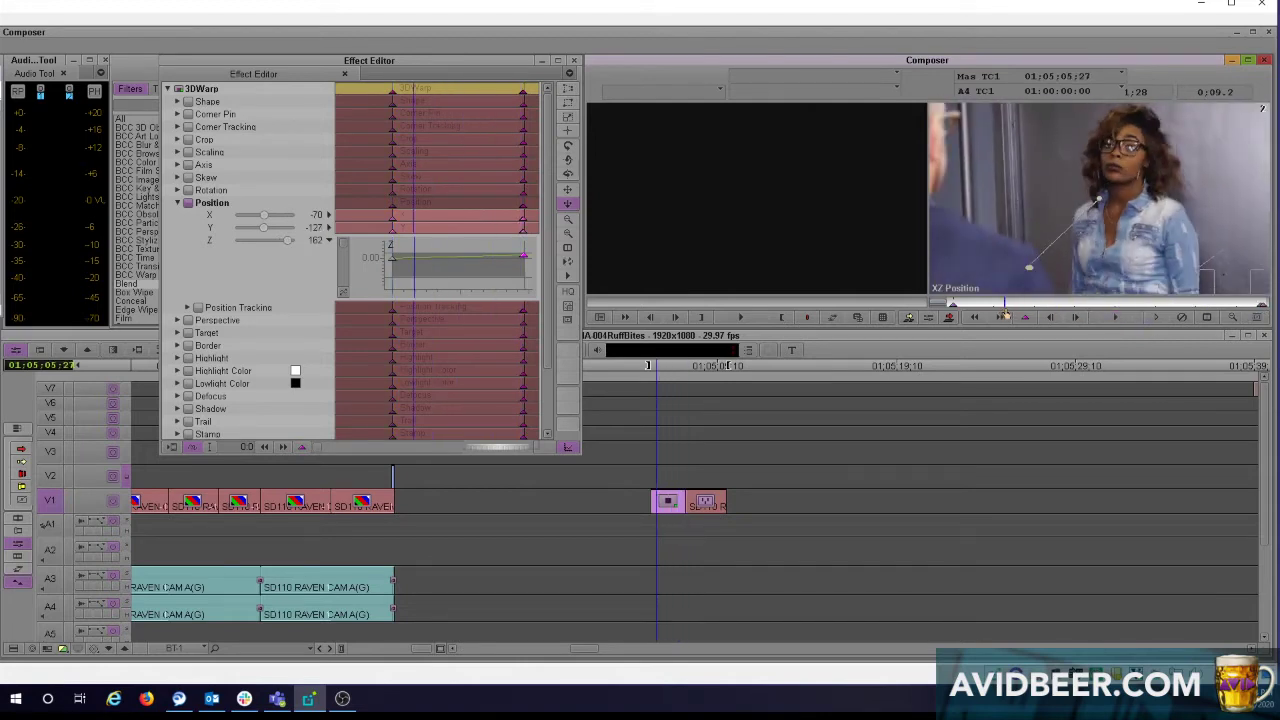
{"action": "left_click", "coordinate": [1263, 307]}
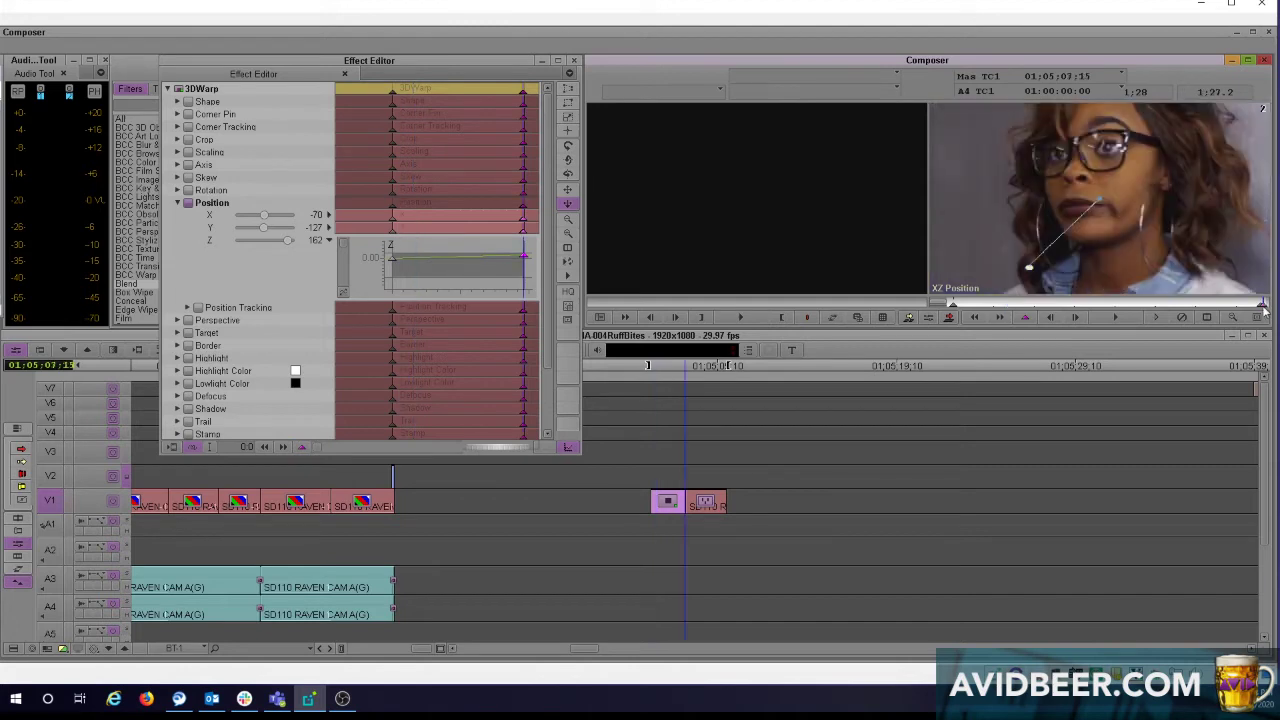
{"action": "left_click", "coordinate": [1259, 306]}
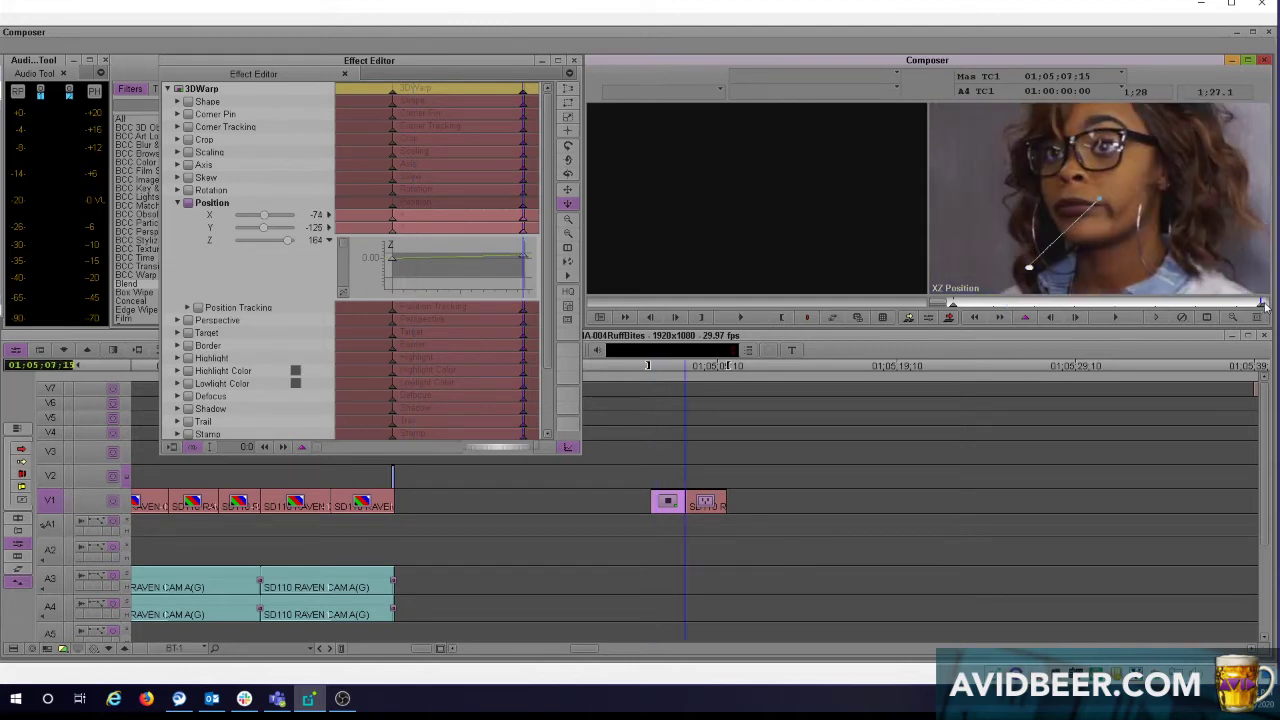
{"action": "left_click", "coordinate": [1265, 310]}
{"action": "left_click", "coordinate": [1262, 309]}
{"action": "left_click", "coordinate": [1256, 310]}
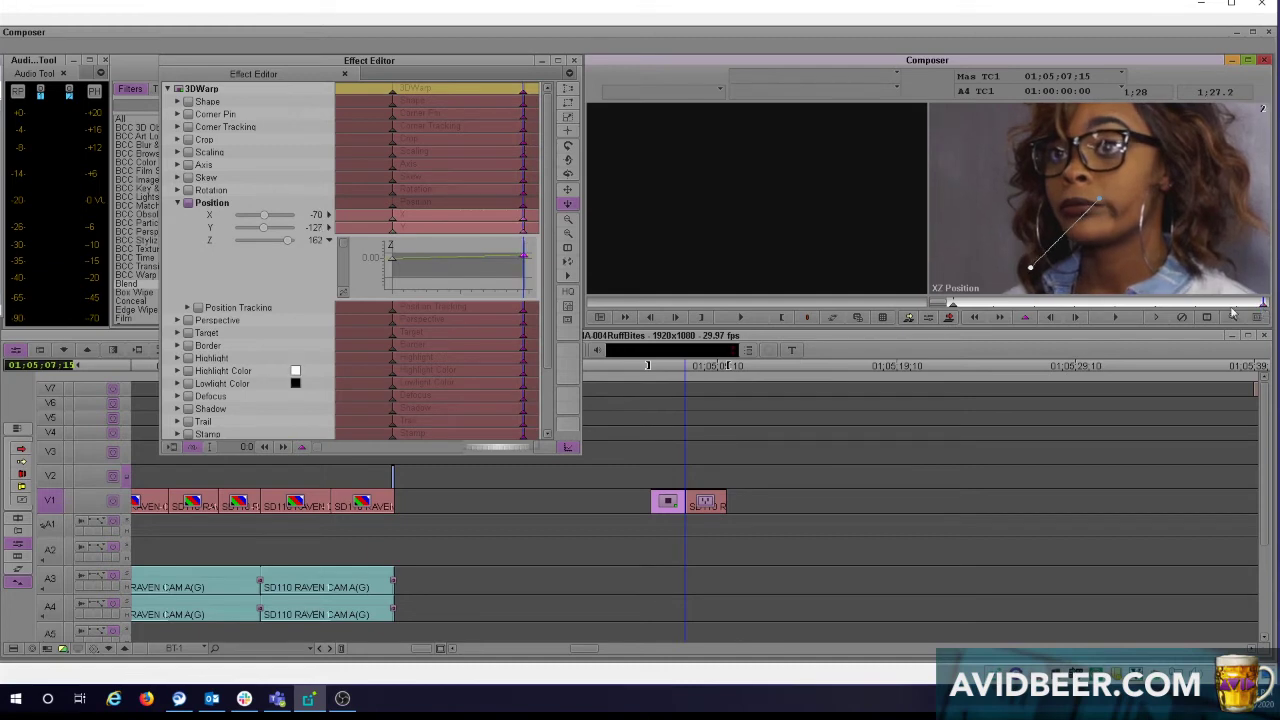
{"action": "key", "text": "space"}
{"action": "left_click_drag", "start_coordinate": [1264, 304], "coordinate": [1007, 308]}
{"action": "key", "text": "space"}
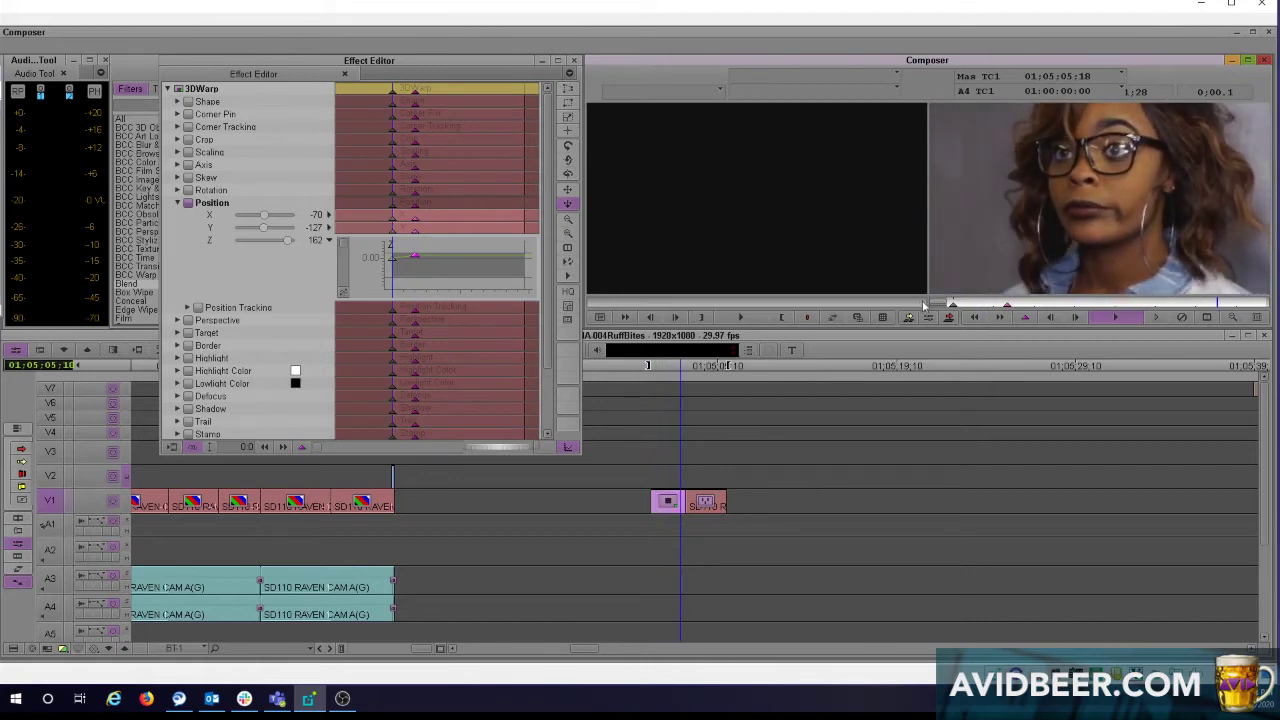
{"action": "left_click_drag", "start_coordinate": [999, 304], "coordinate": [928, 306]}
{"action": "key", "text": "space"}
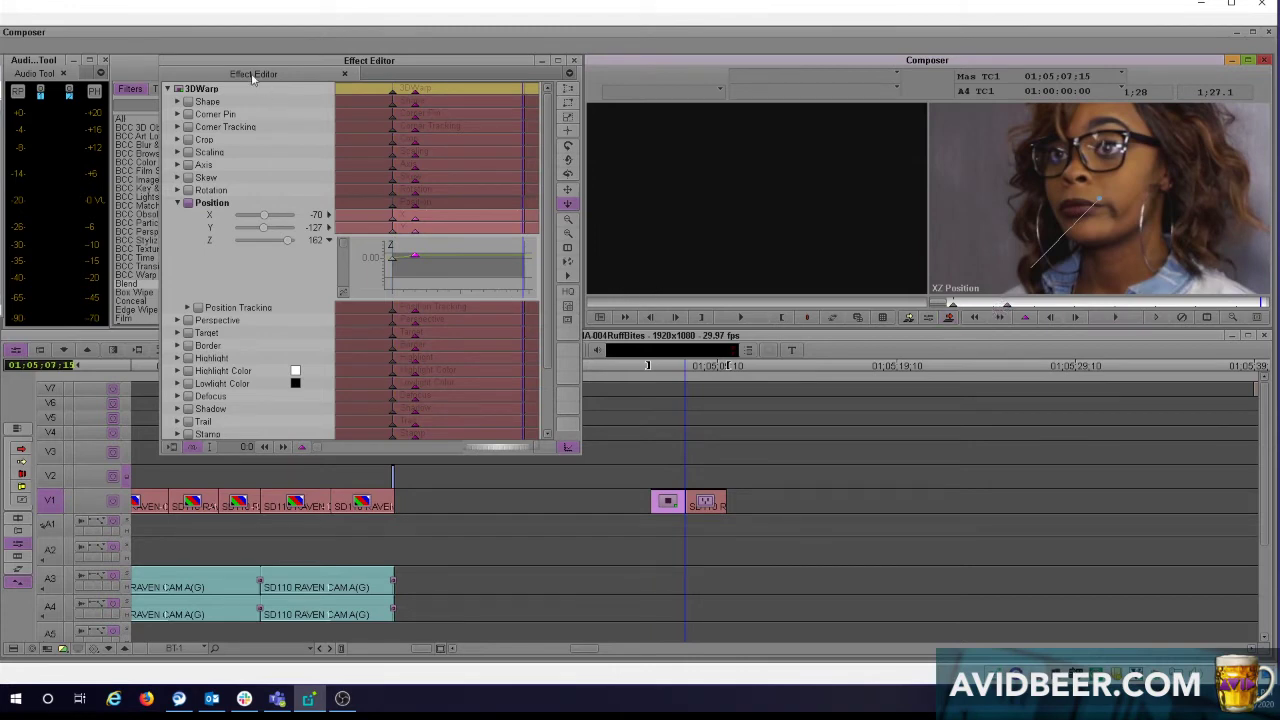
- Save the 3D Warp effect as a template in the IA-004Stuff bin and name it pushin8frames
{"action": "left_click_drag", "start_coordinate": [267, 61], "coordinate": [854, 73]}
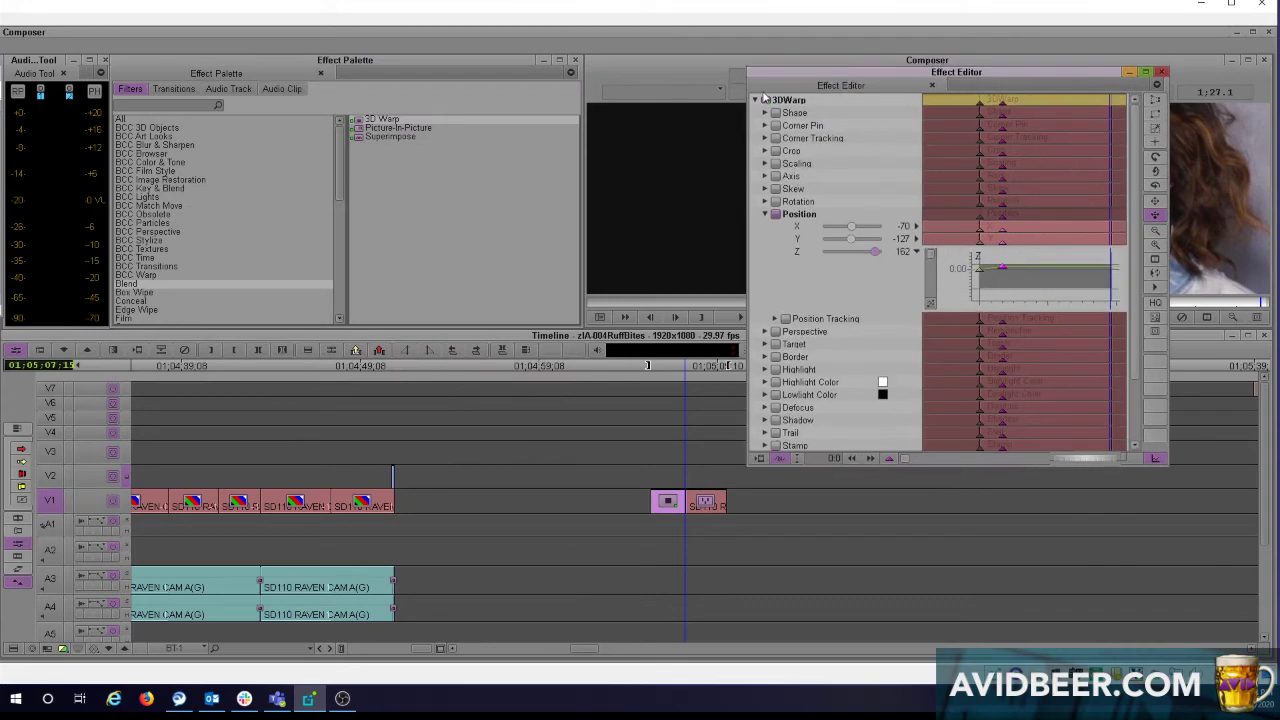
{"action": "left_click_drag", "start_coordinate": [2, 190], "coordinate": [196, 82]}
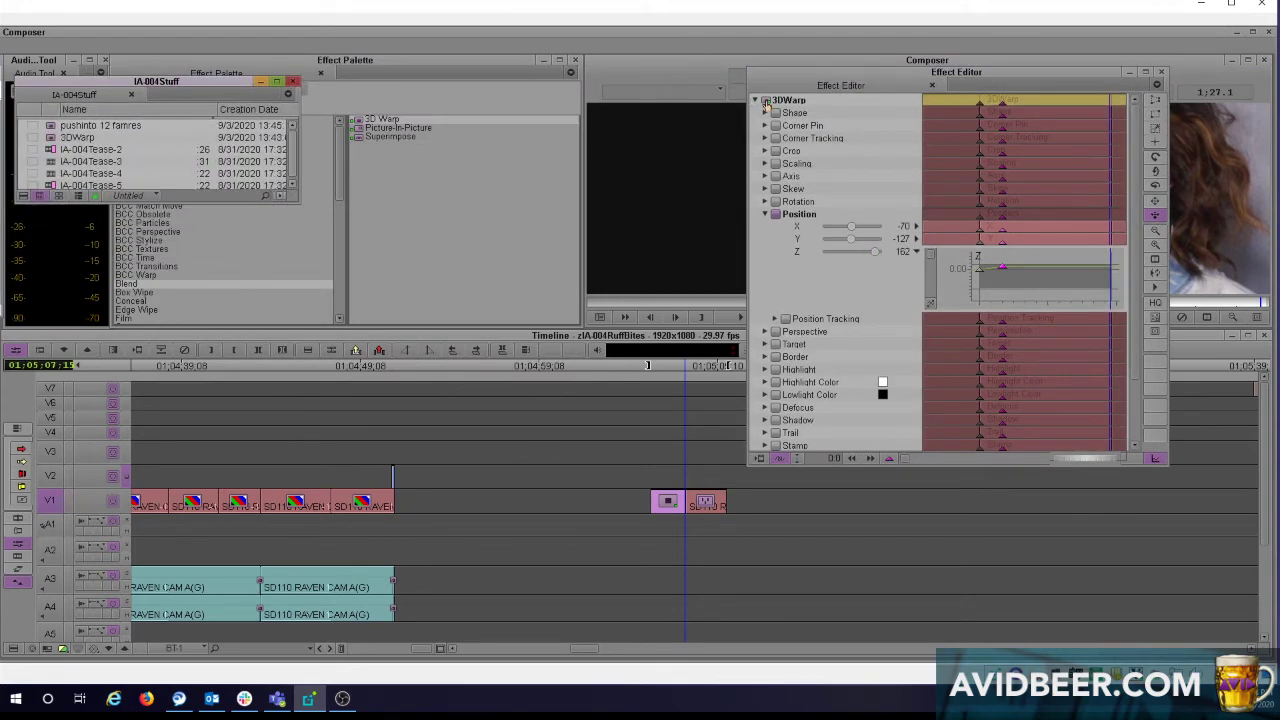
{"action": "left_click_drag", "start_coordinate": [766, 101], "coordinate": [50, 130]}
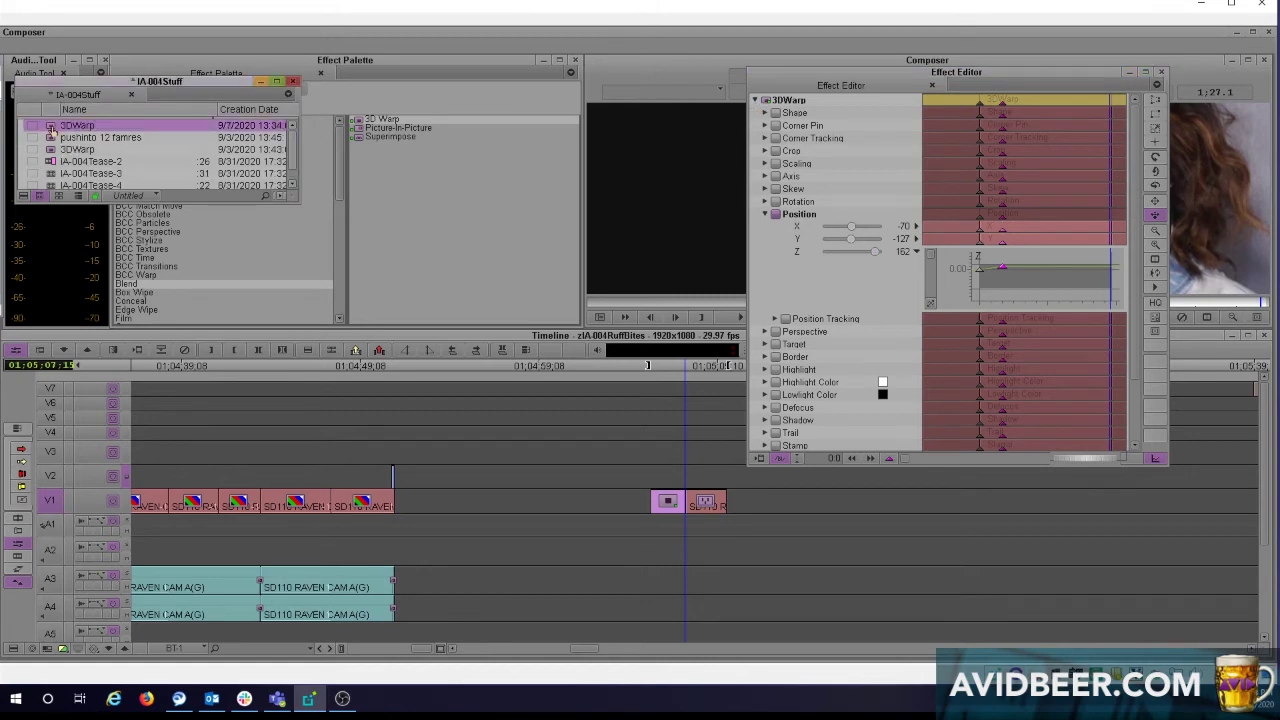
{"action": "left_click", "coordinate": [76, 127]}
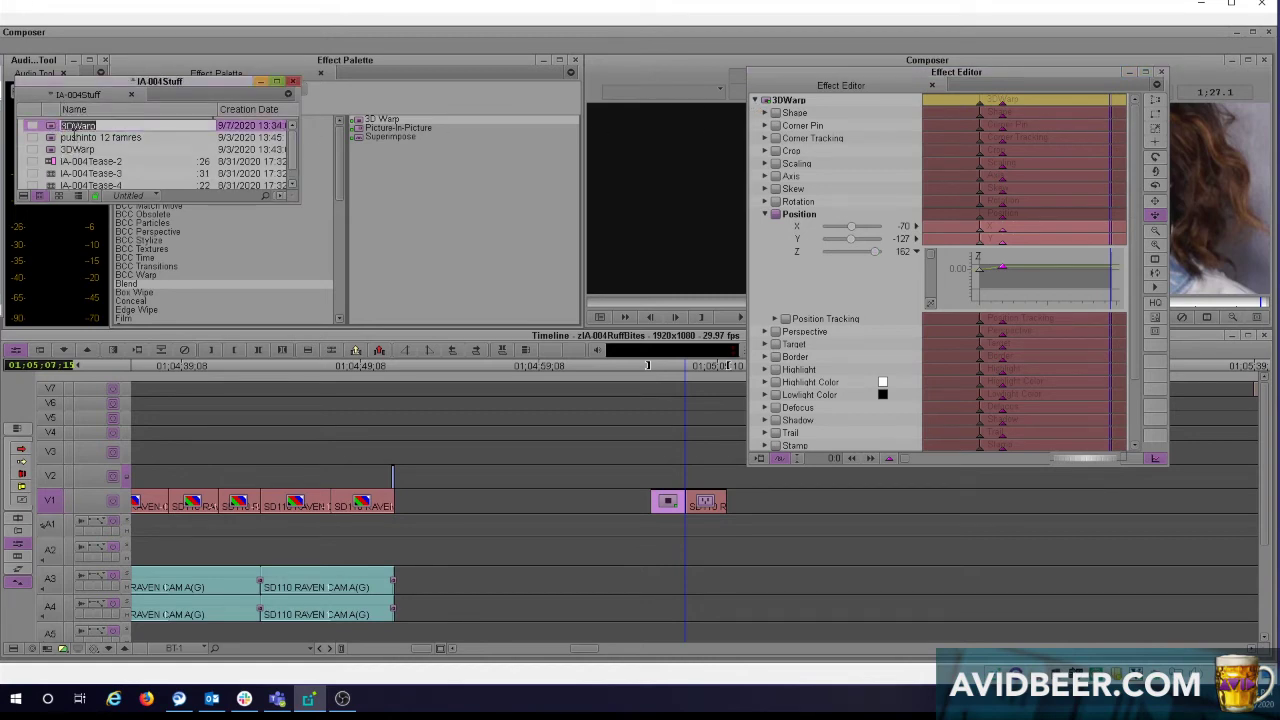
{"action": "type", "text": "pushin8frames"}
- Close the Effect Editor and play through the two clips on V1 from the first one's start
{"action": "left_click", "coordinate": [1162, 73]}
{"action": "left_click", "coordinate": [650, 530]}
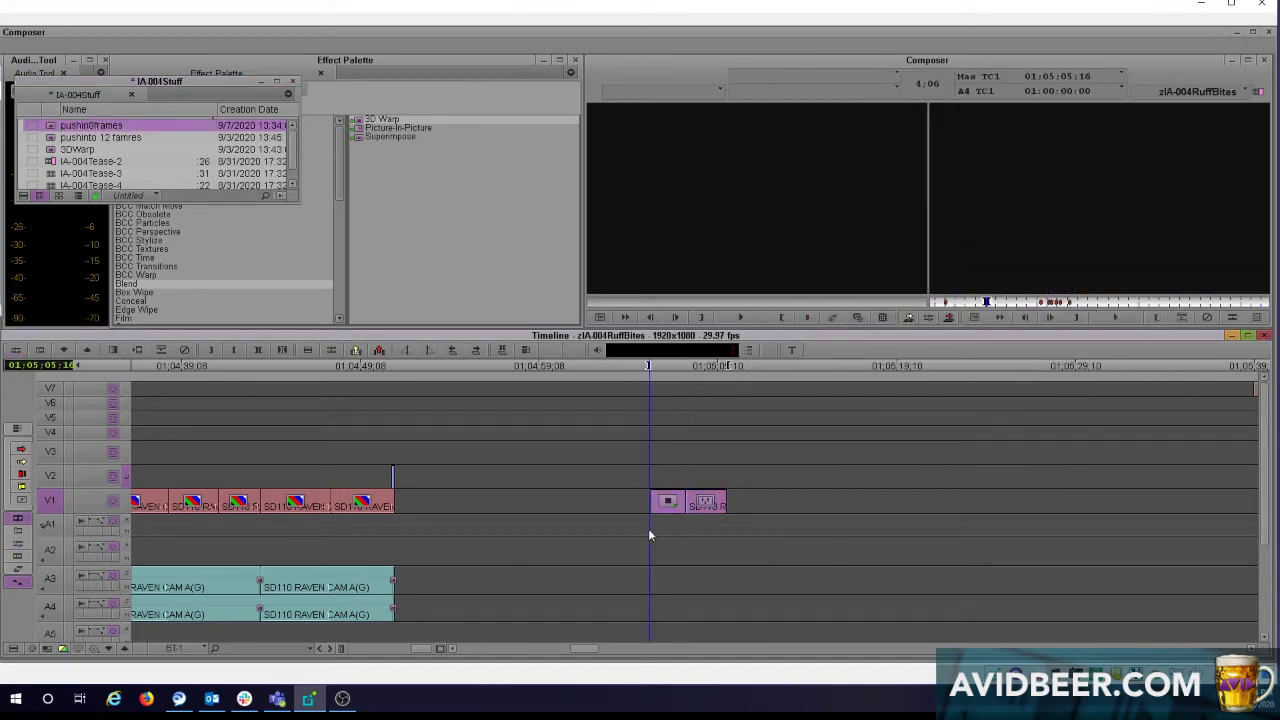
{"action": "key", "text": "space"}
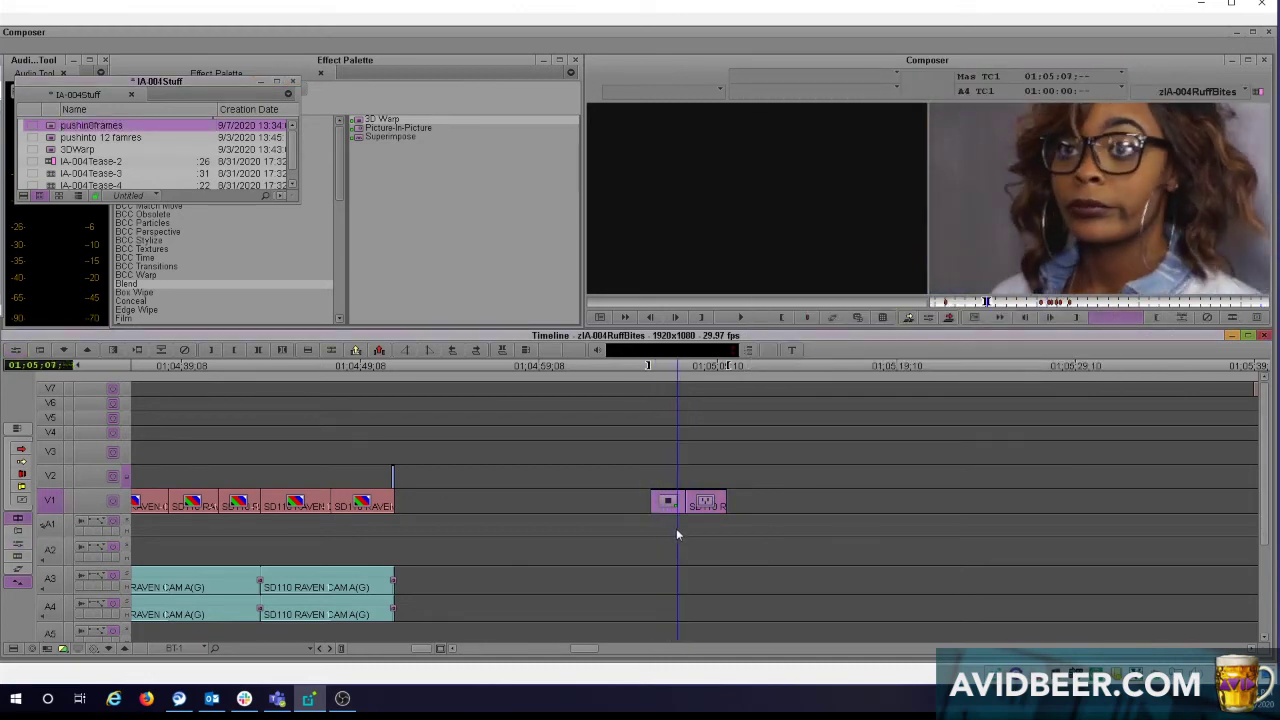
{"action": "key", "text": "space"}
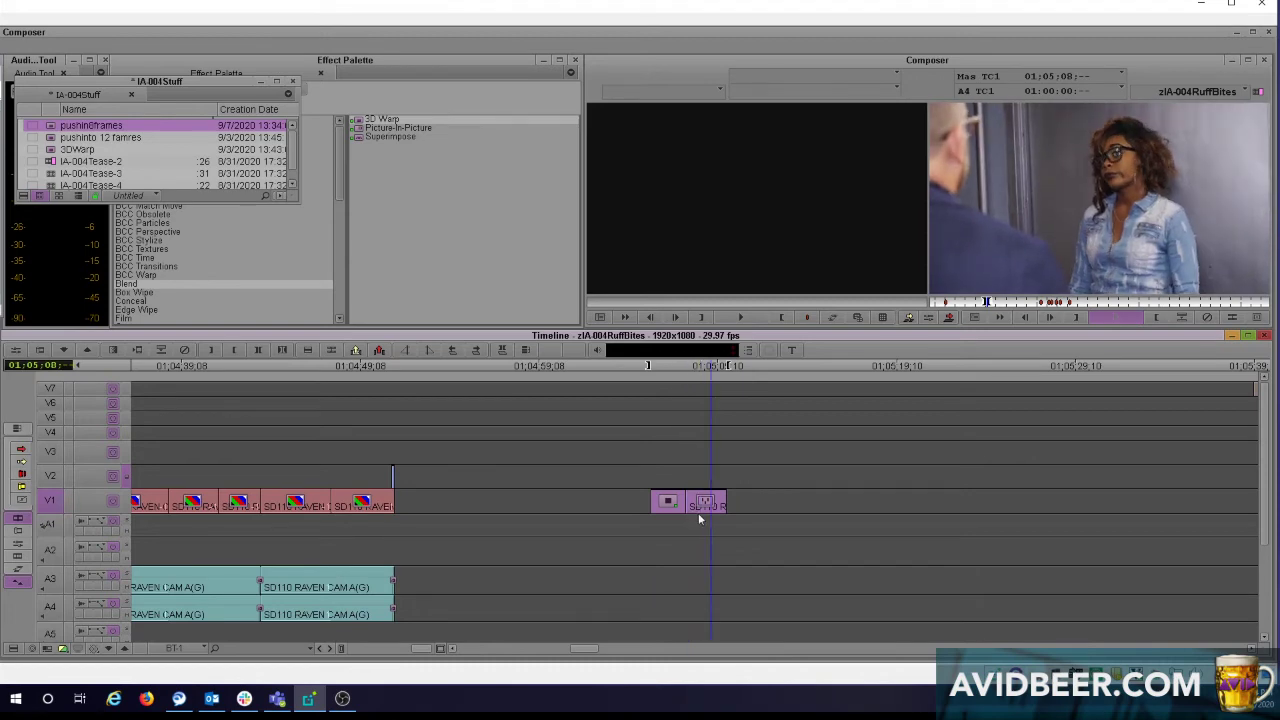
- Make V2 the only active video track, cut its filler to span both V1 clips, and apply the pushin8frames template to it
{"action": "left_click", "coordinate": [681, 518]}
{"action": "mouse_move", "coordinate": [670, 518]}
{"action": "left_mouse_down"}
{"action": "mouse_move", "coordinate": [655, 520]}
{"action": "mouse_move", "coordinate": [723, 513]}
{"action": "mouse_move", "coordinate": [655, 530]}
{"action": "left_mouse_up"}
{"action": "key", "text": "Left"}
{"action": "key", "text": "Left"}
{"action": "key", "text": "Left"}
{"action": "key", "text": "Left"}
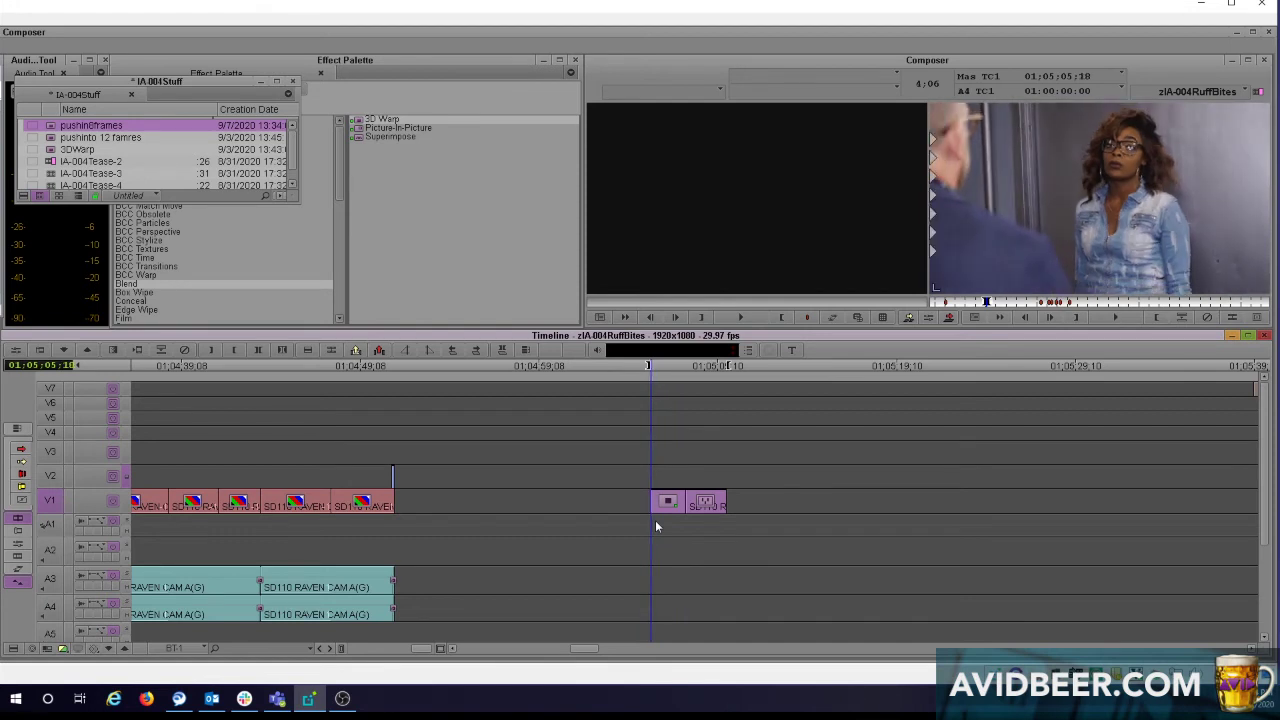
{"action": "left_click", "coordinate": [50, 481]}
{"action": "left_click", "coordinate": [48, 495]}
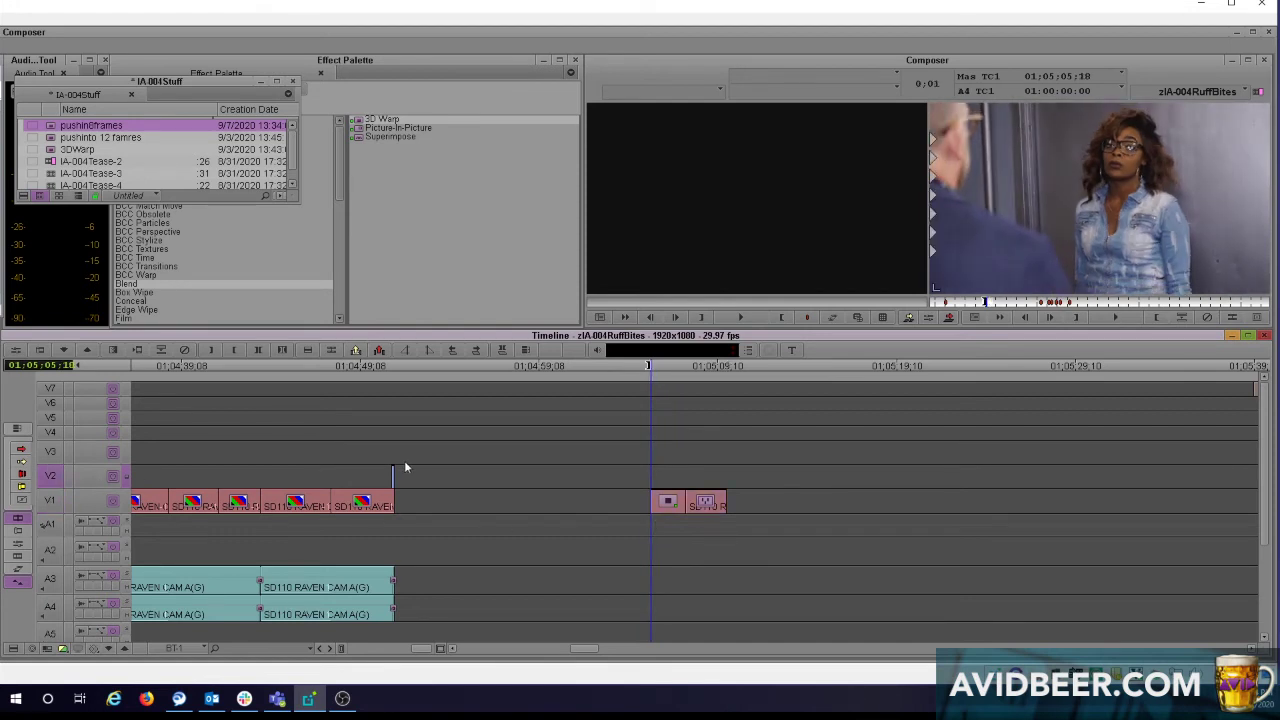
{"action": "left_click_drag", "start_coordinate": [727, 506], "coordinate": [691, 500]}
{"action": "left_click_drag", "start_coordinate": [51, 133], "coordinate": [677, 478]}
- Activate V1 instead of V2 and remove the 3D Warp effect from the first V1 clip
{"action": "key", "text": "Left"}
{"action": "left_click", "coordinate": [56, 507]}
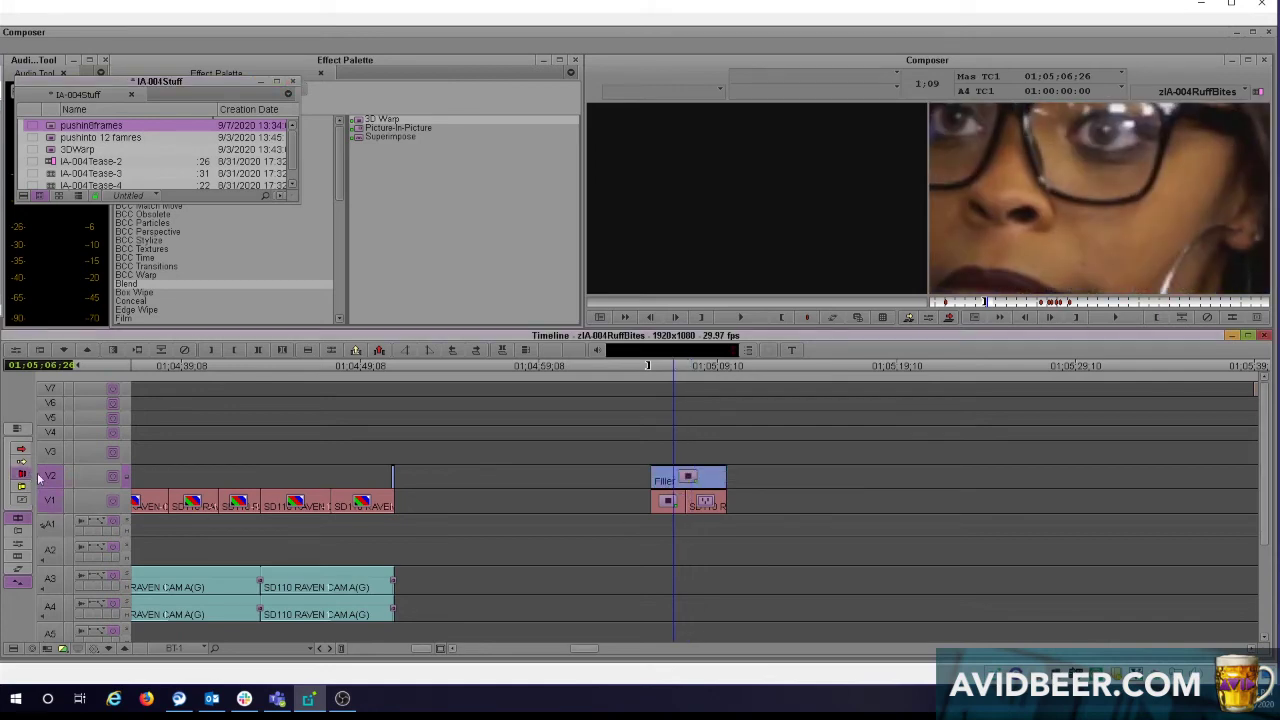
{"action": "left_click", "coordinate": [45, 477]}
{"action": "left_click", "coordinate": [1207, 317]}
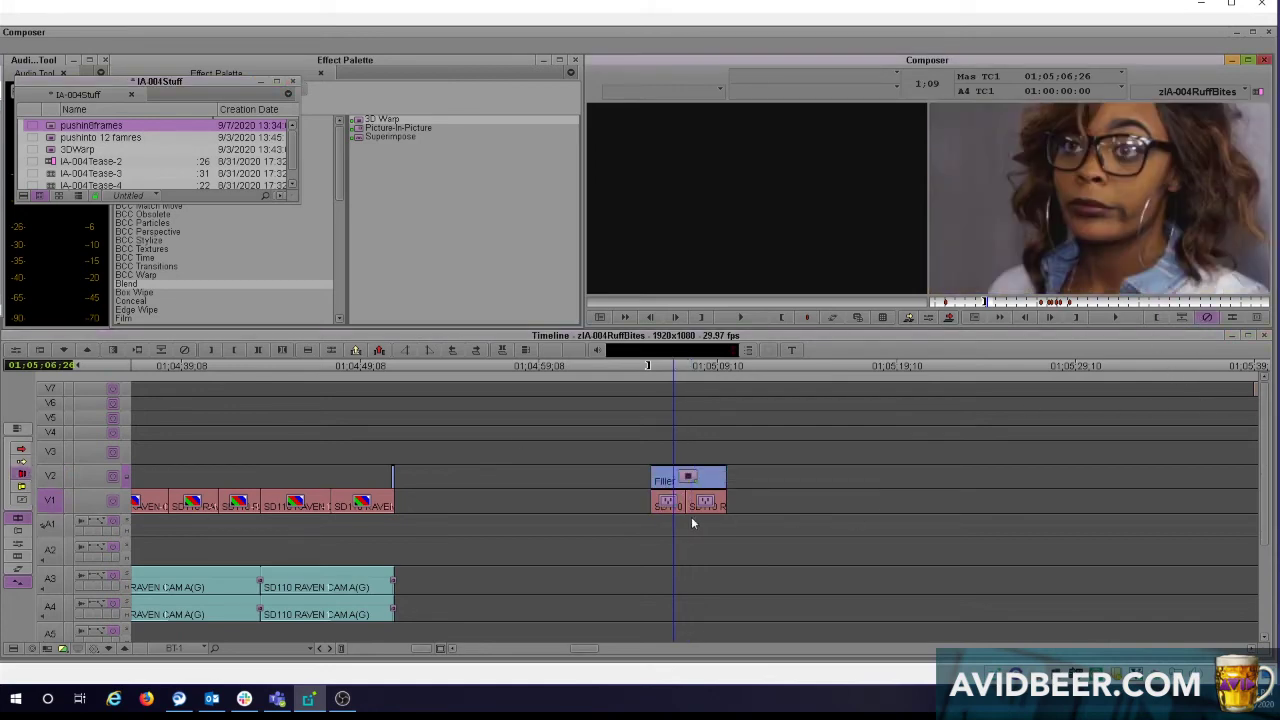
- Play both V1 clips from the start under the V2 filler effect and review the cut between them
{"action": "left_click", "coordinate": [651, 522]}
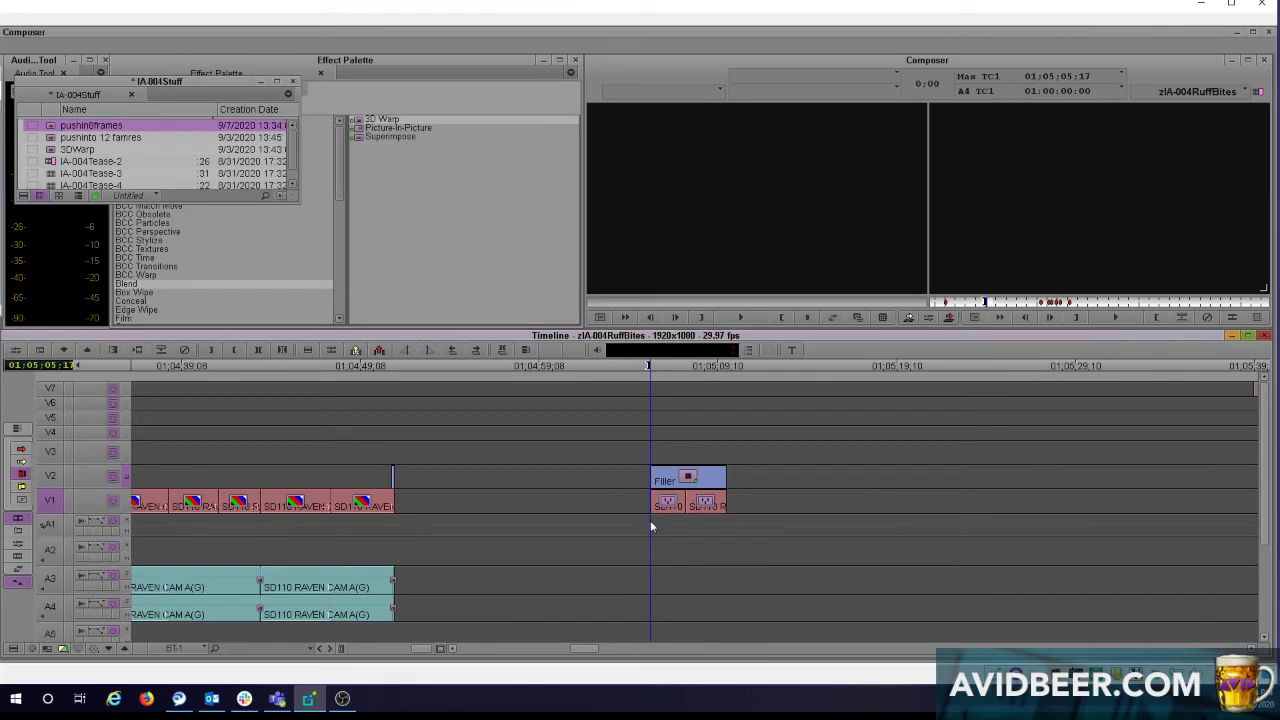
{"action": "key", "text": "space"}
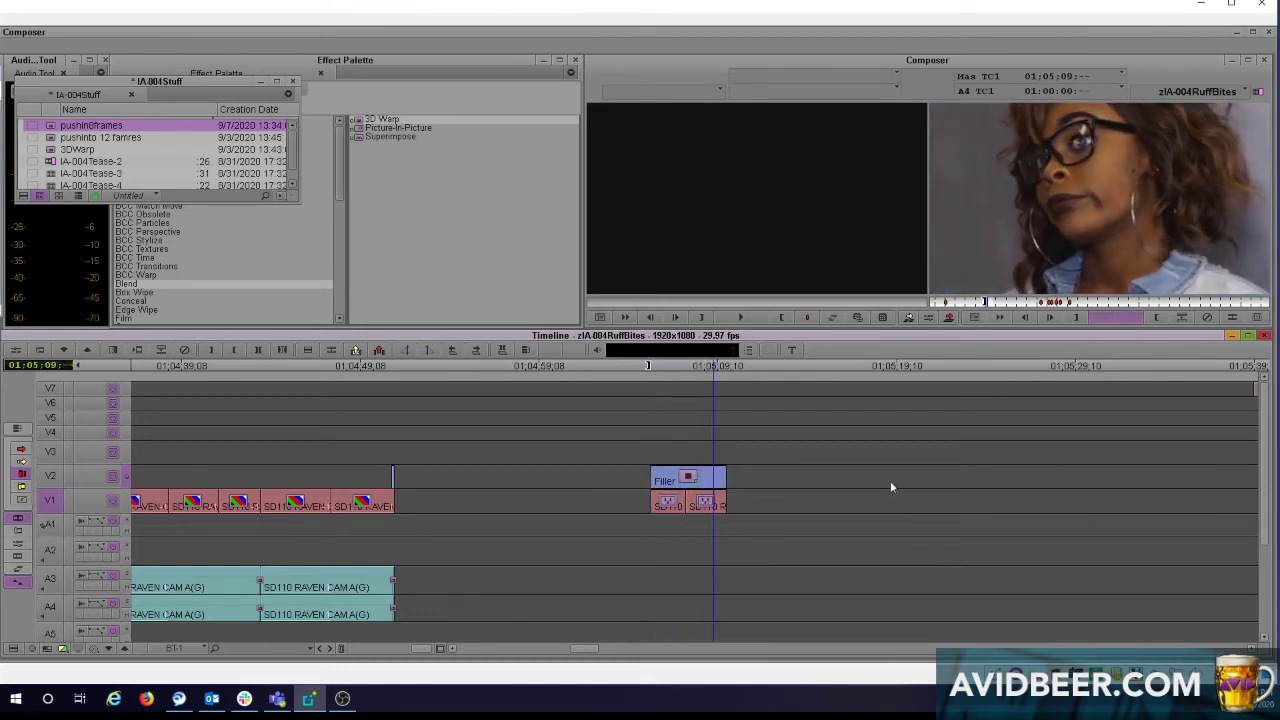
{"action": "mouse_move", "coordinate": [678, 517]}
{"action": "left_mouse_down"}
{"action": "mouse_move", "coordinate": [665, 542]}
{"action": "mouse_move", "coordinate": [689, 517]}
{"action": "left_mouse_up"}
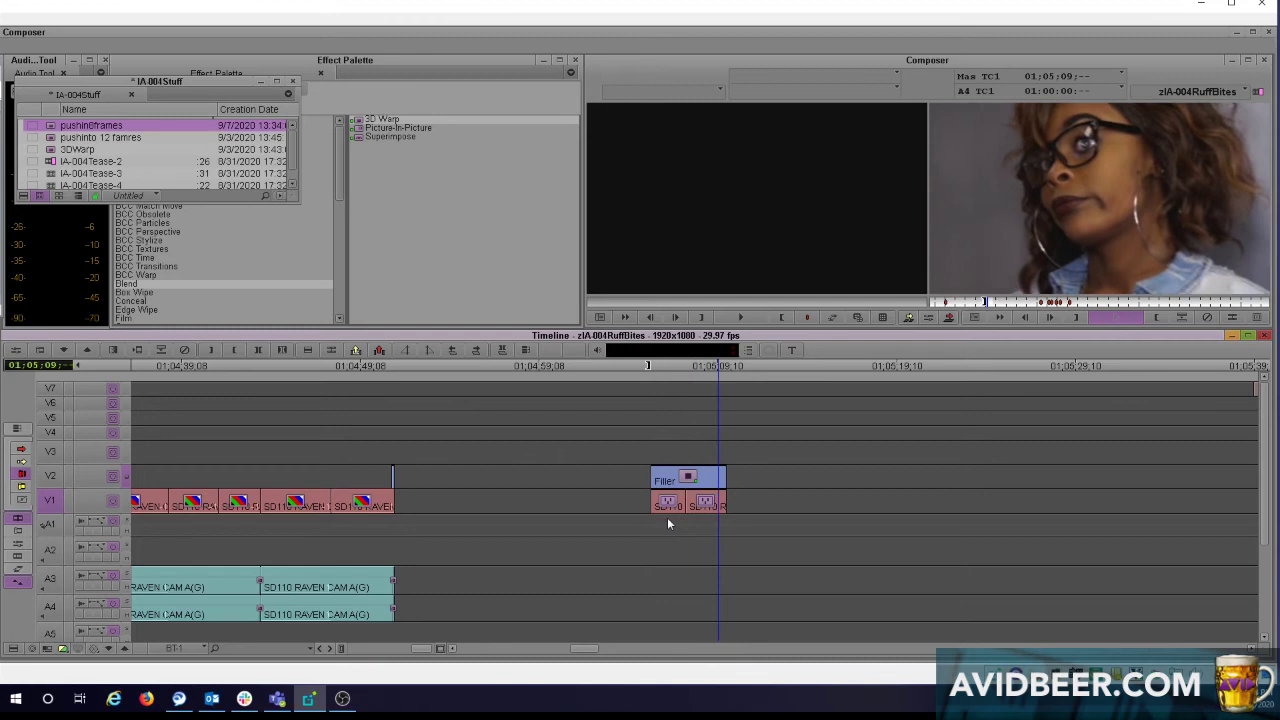
- Park the playhead within the first V1 clip and try to apply the pushinto 12 famres bin template to the second V1 clip
{"action": "left_click", "coordinate": [668, 519]}
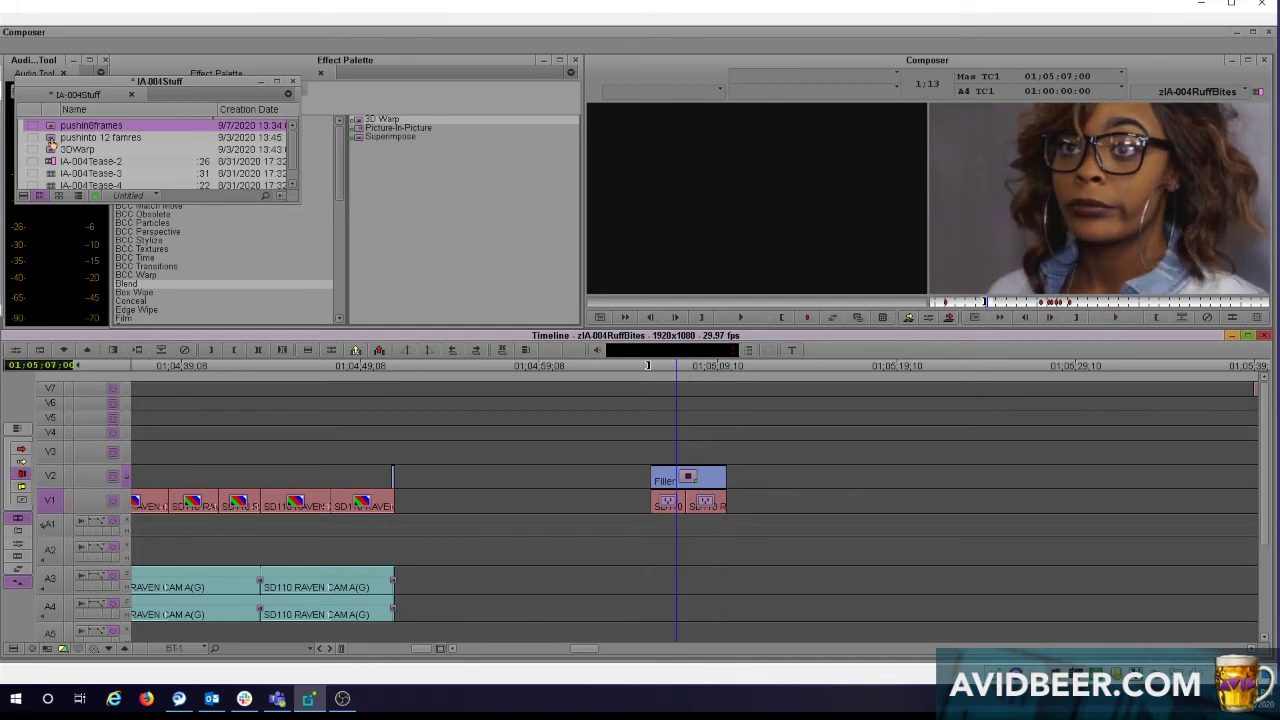
{"action": "left_click_drag", "start_coordinate": [50, 132], "coordinate": [697, 508]}
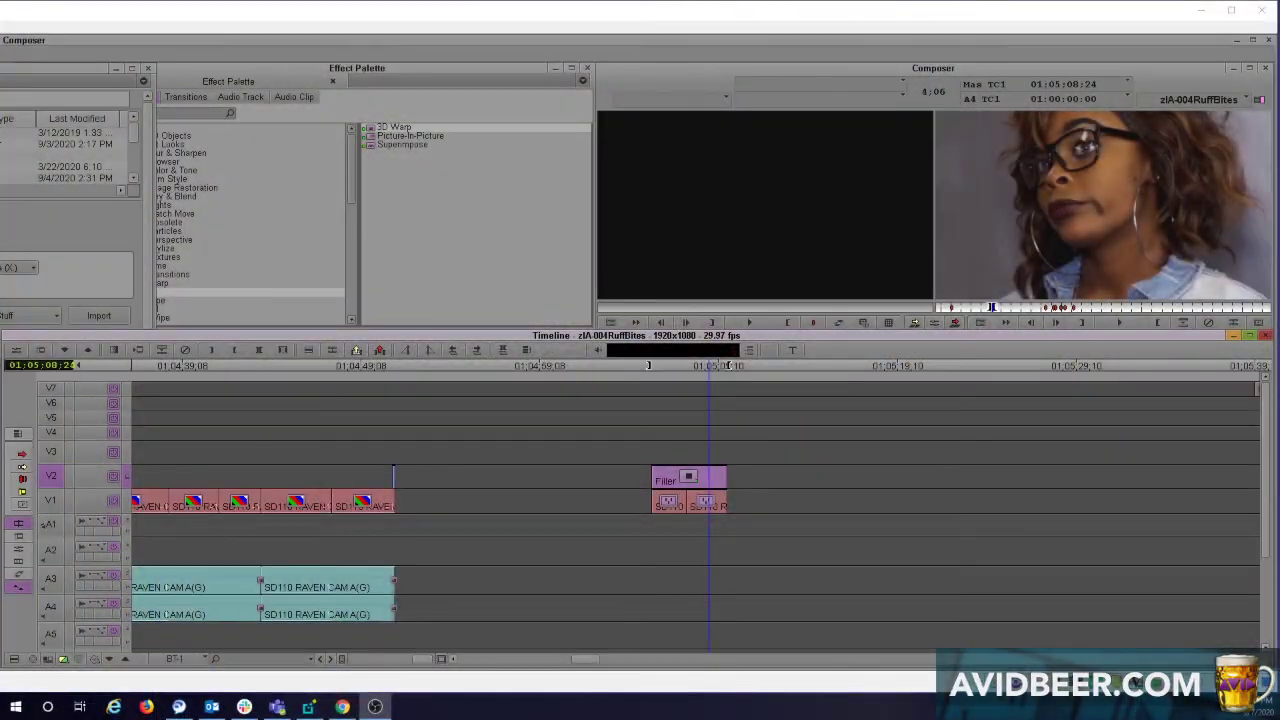
- Bring the Chrome window with the Bronx Brewery Now Youse Can't Leave page into view and look over the Double IPA product details
{"action": "left_click_drag", "start_coordinate": [0, 97], "coordinate": [662, 99]}
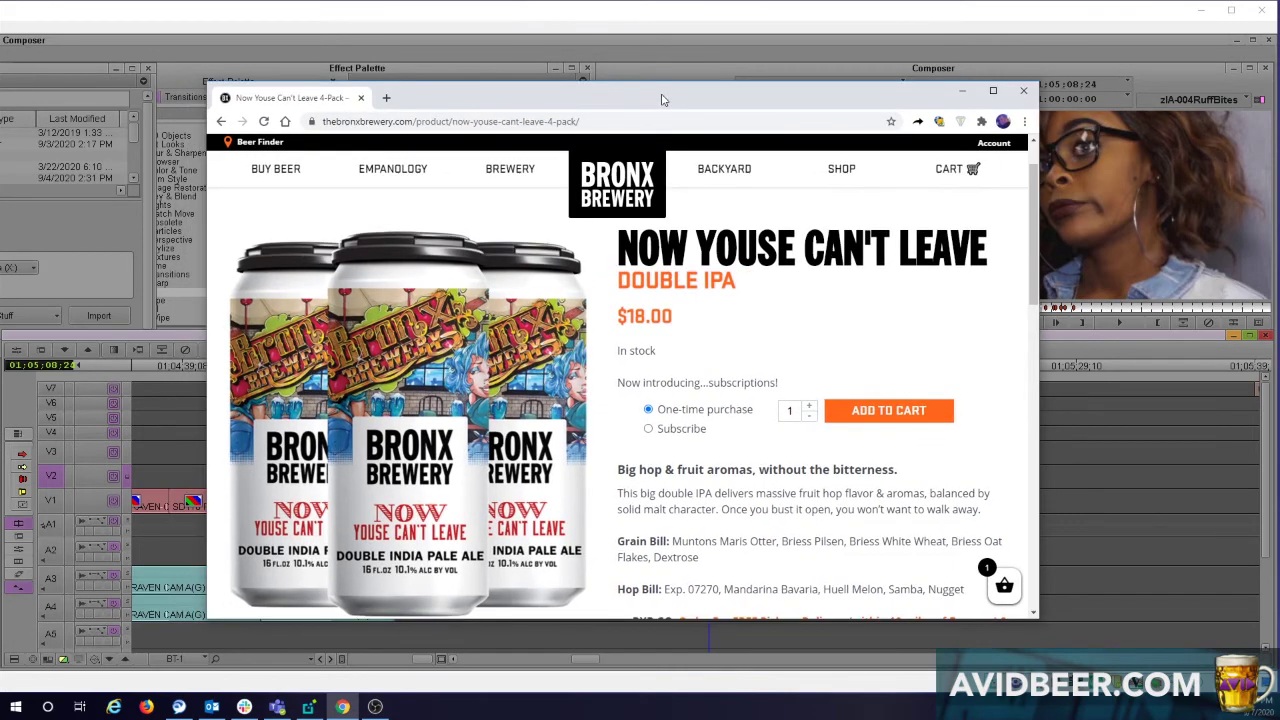
{"action": "scroll", "coordinate": [576, 437], "scroll_direction": "down", "scroll_amount": 1}
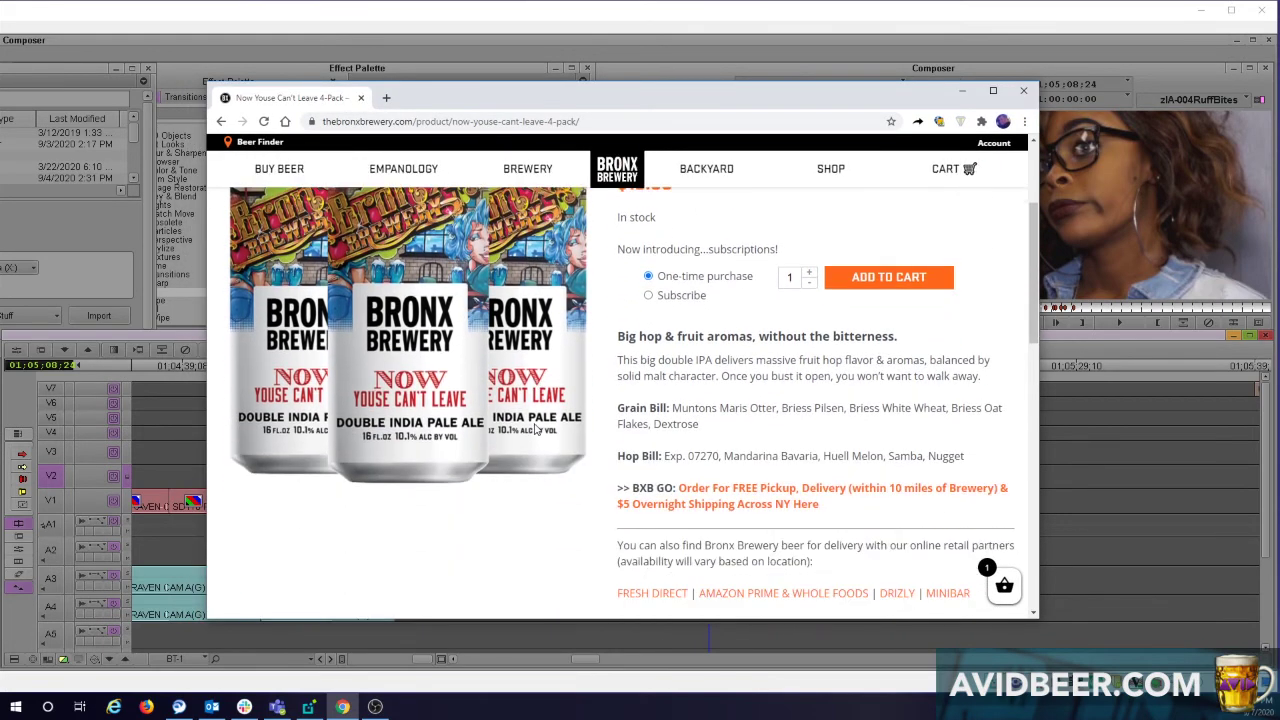
{"action": "scroll", "coordinate": [540, 428], "scroll_direction": "up", "scroll_amount": 1}
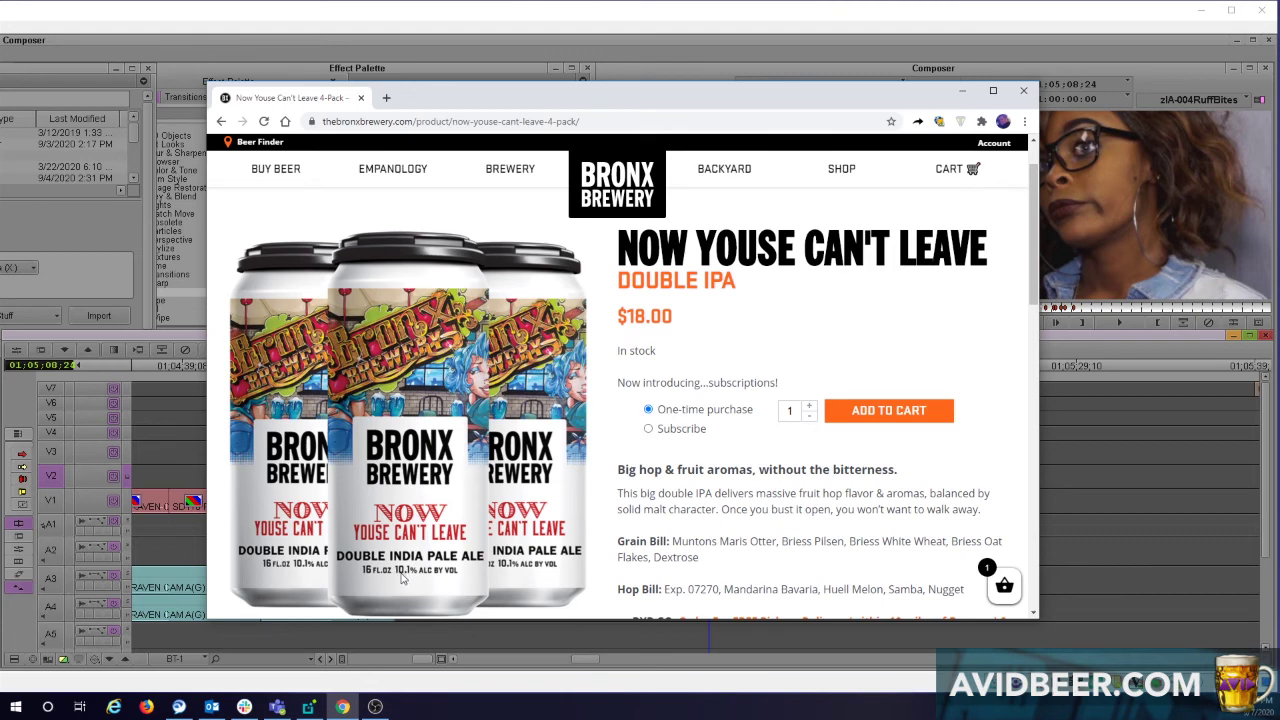
{"action": "scroll", "coordinate": [402, 578], "scroll_direction": "down", "scroll_amount": 1}
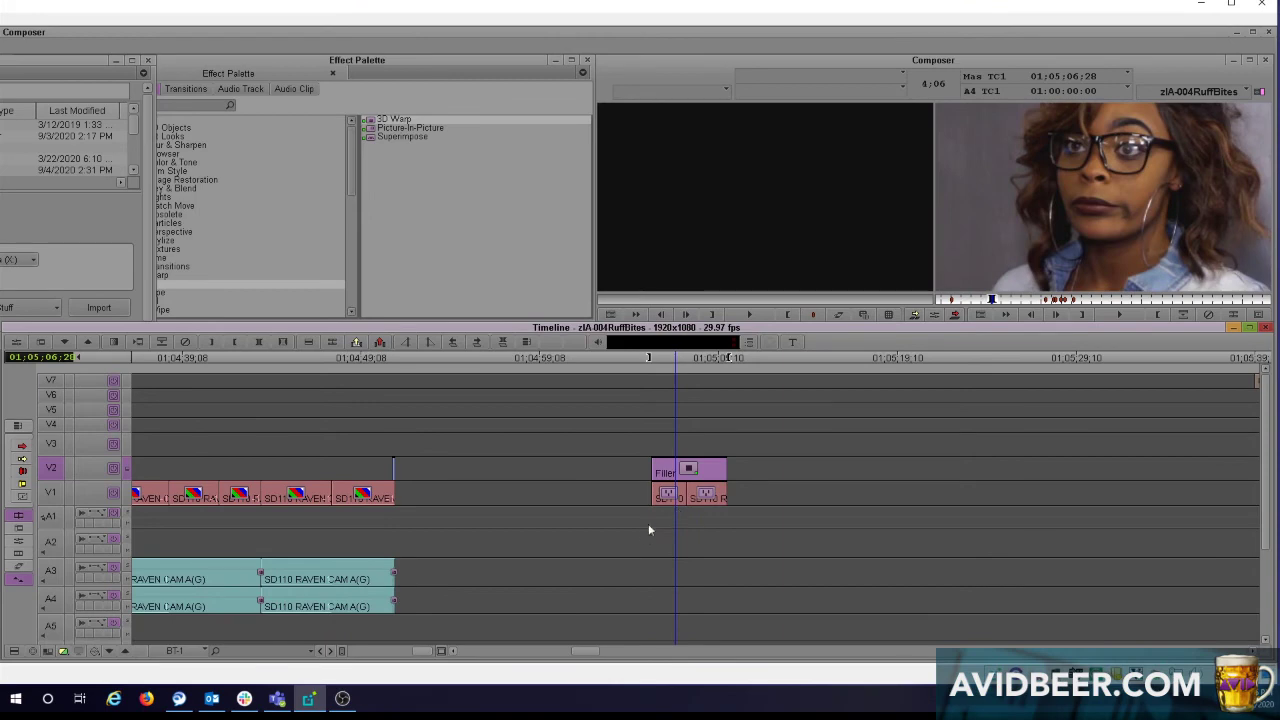
- Return to Avid Media Composer, play from the first V1 clip into the second, and review the push-in under the V2 filler effect
{"action": "left_click_drag", "start_coordinate": [646, 528], "coordinate": [673, 519]}
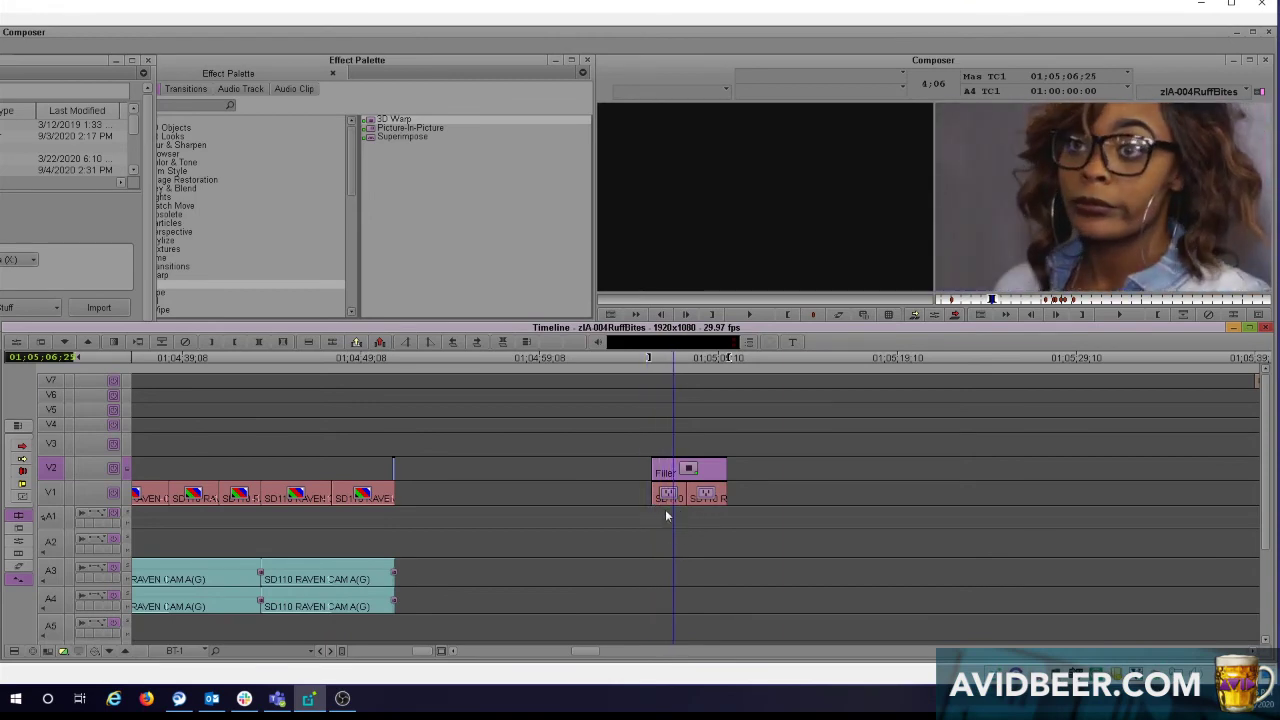
{"action": "key", "text": "space"}
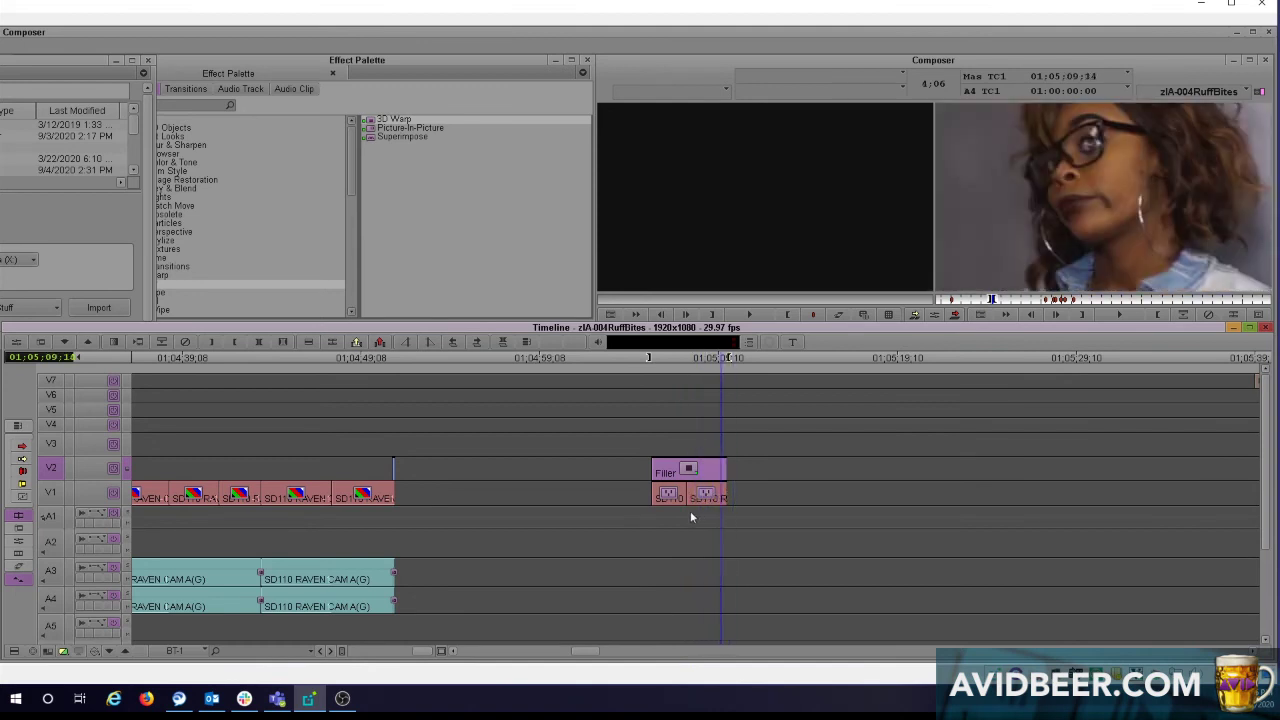
{"action": "left_click_drag", "start_coordinate": [691, 513], "coordinate": [720, 508]}
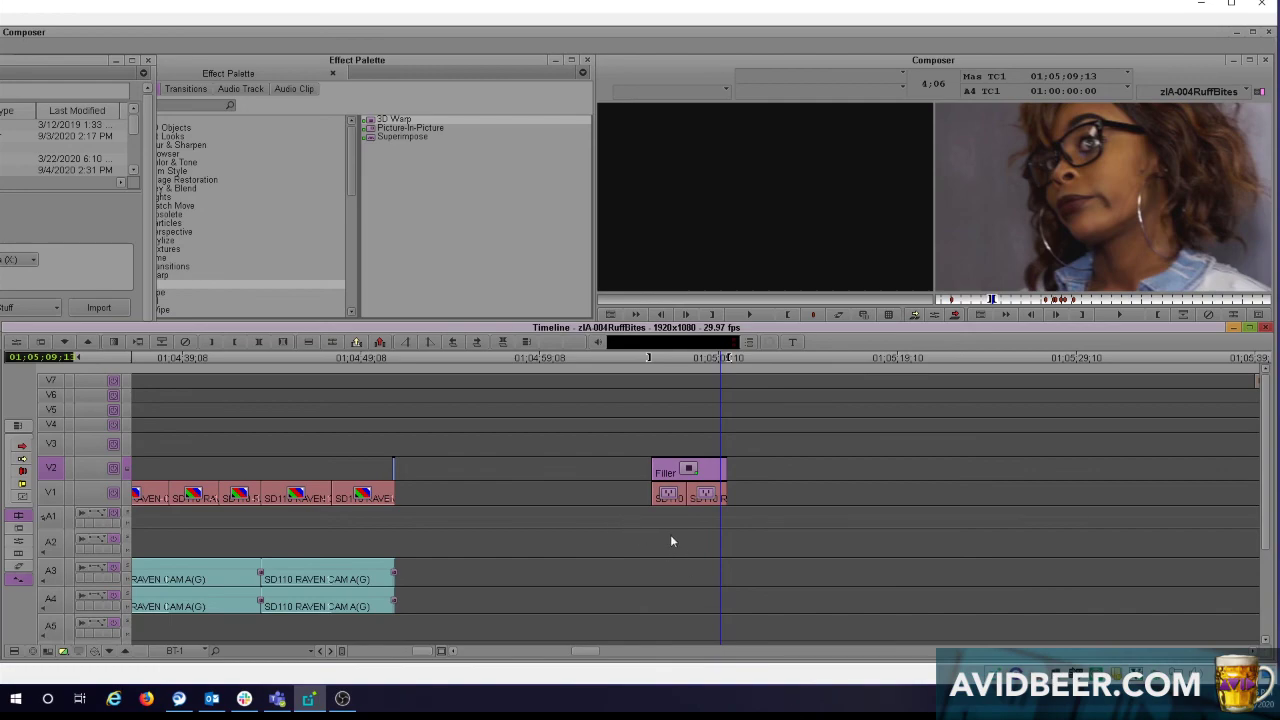
{"action": "left_click_drag", "start_coordinate": [672, 533], "coordinate": [714, 498]}
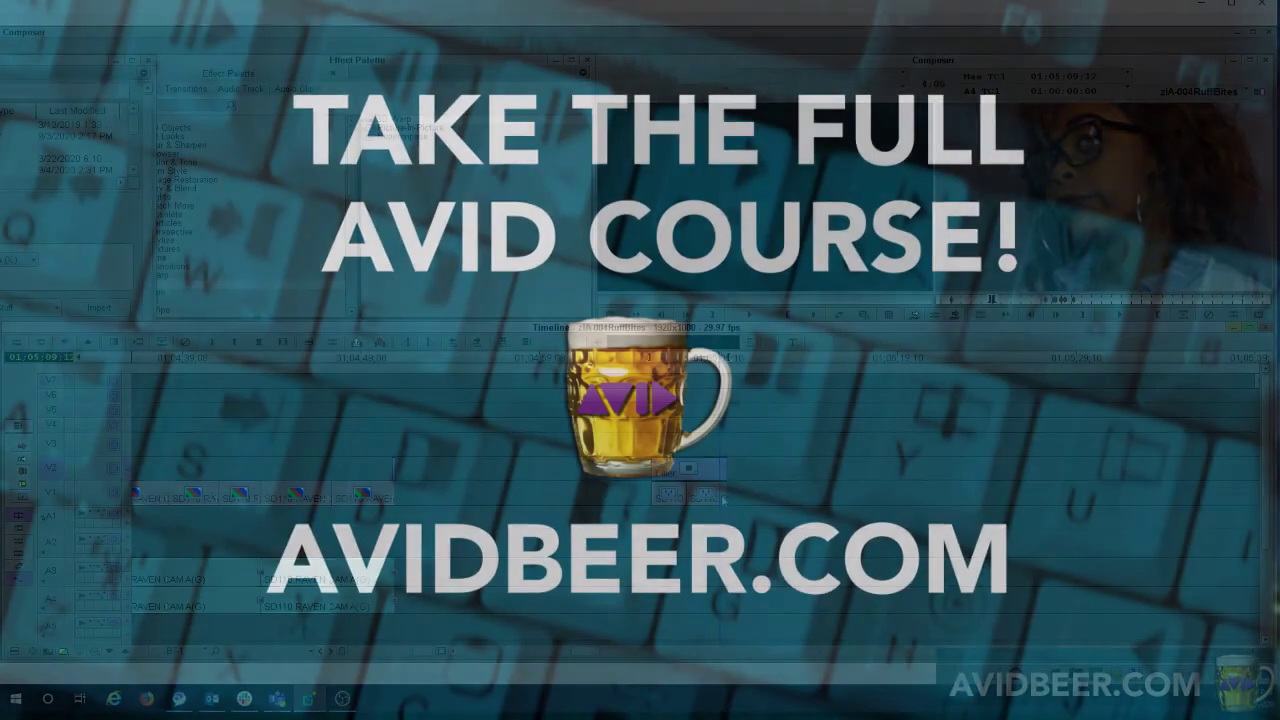